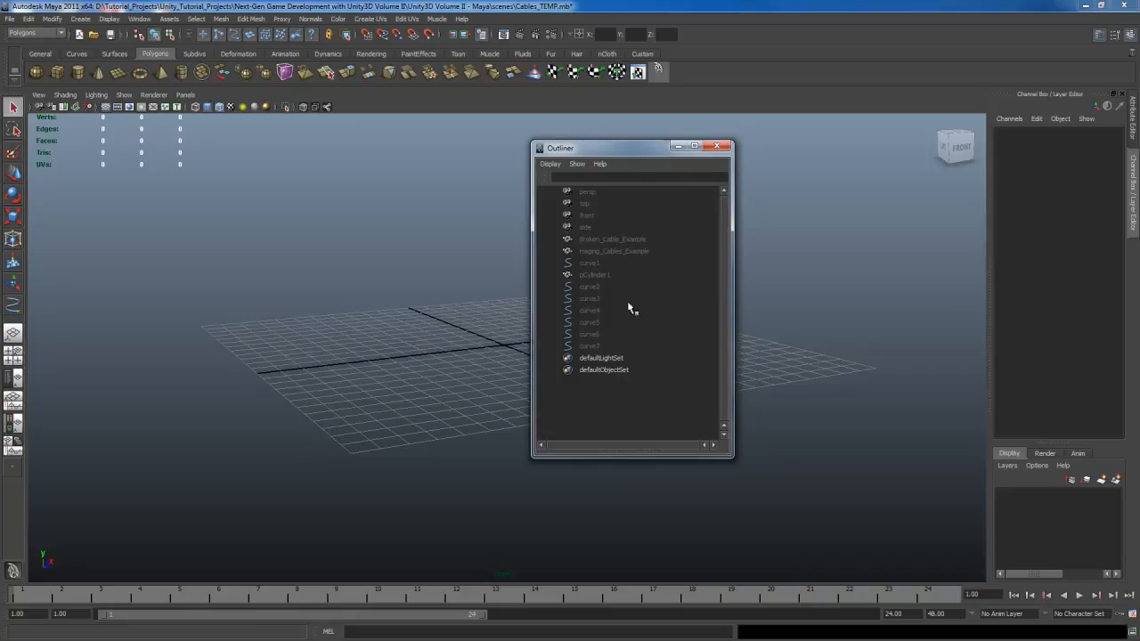
Unhide the Haging_Cables_Example mesh, close the Outliner and frame the mesh in the perspective view
click(623, 253)
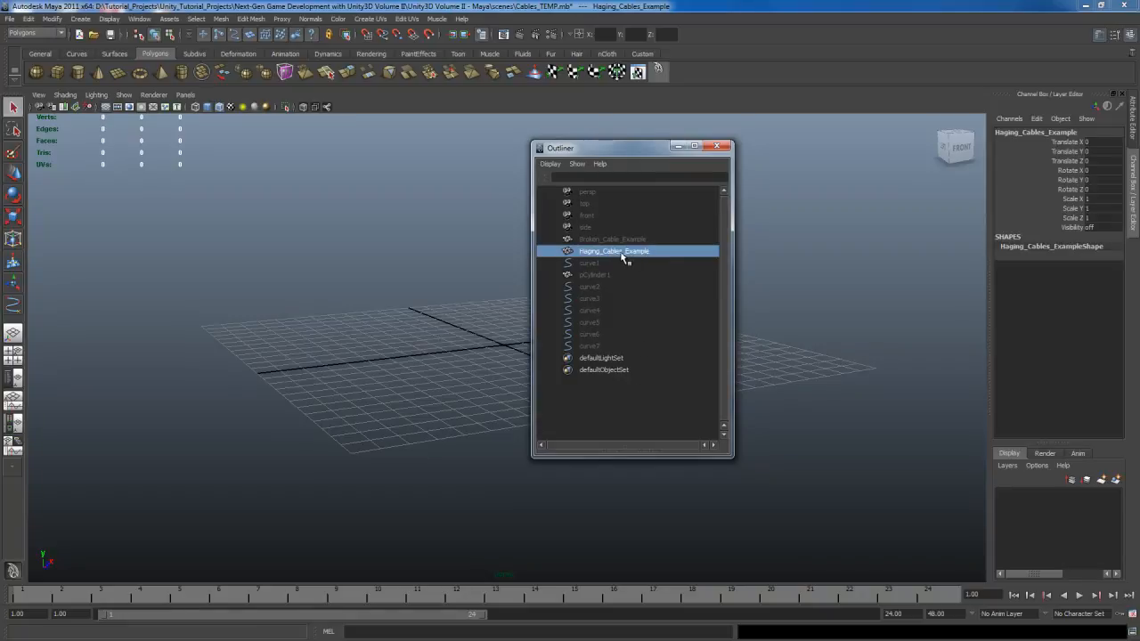
key(shift+h)
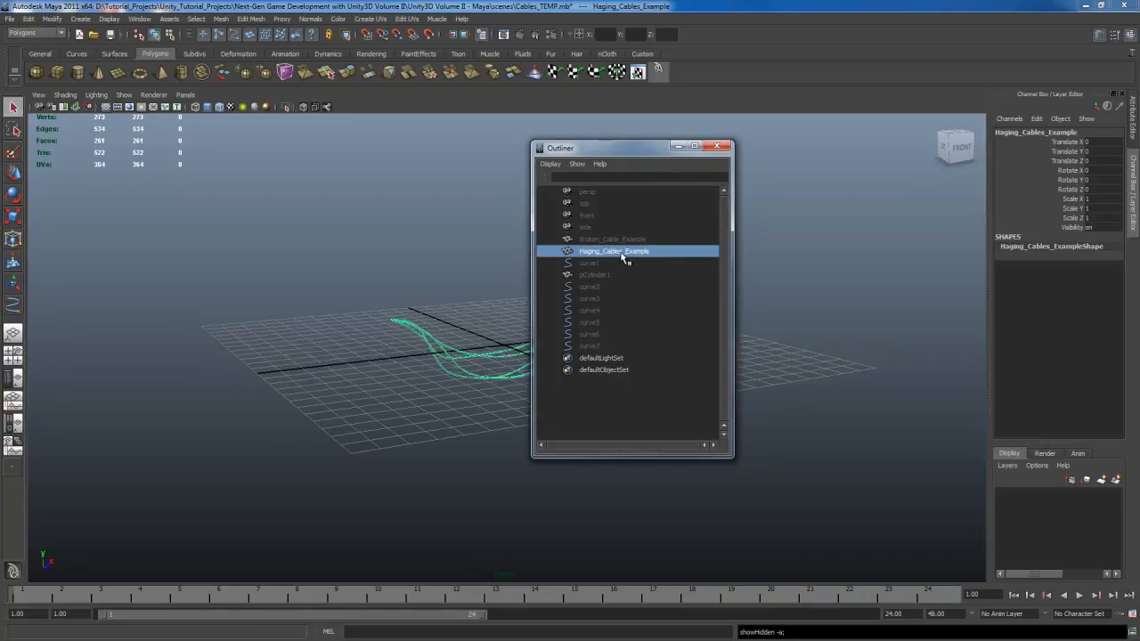
click(718, 145)
key(f)
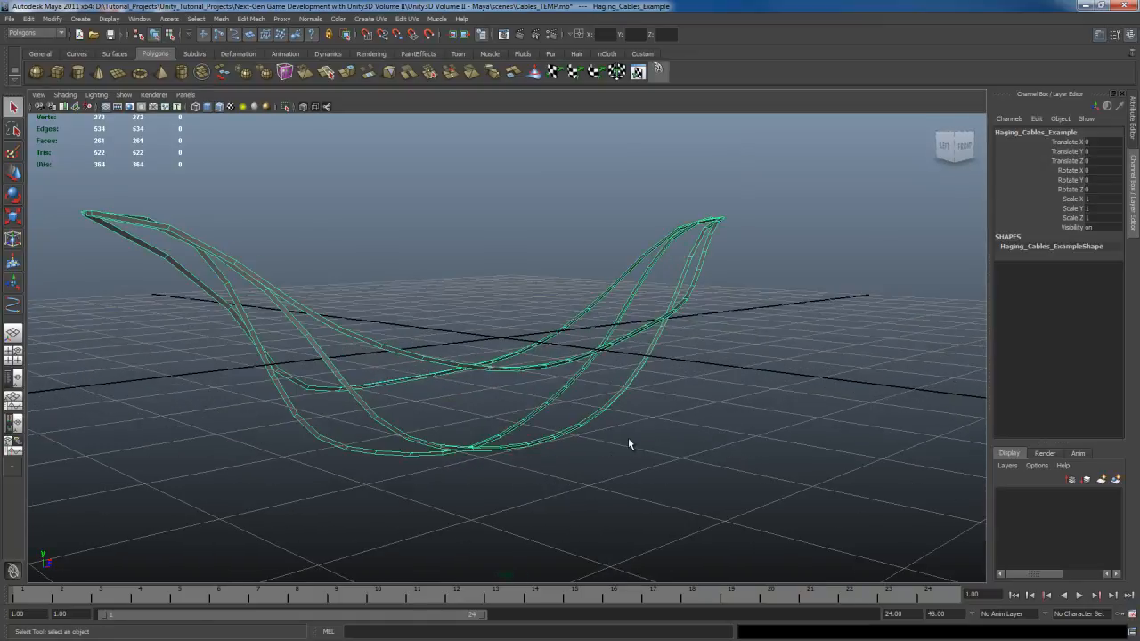
Deselect the hanging cables example and examine its sagging shape from several angles
alt+drag(628, 442, 656, 432)
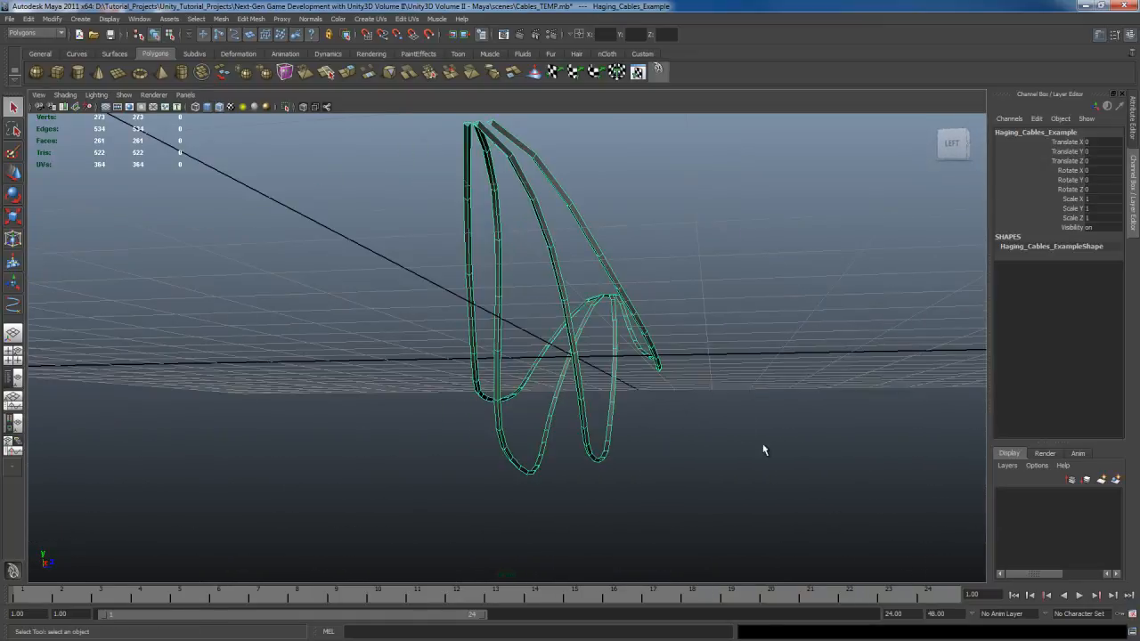
click(725, 381)
alt+drag(726, 381, 724, 419)
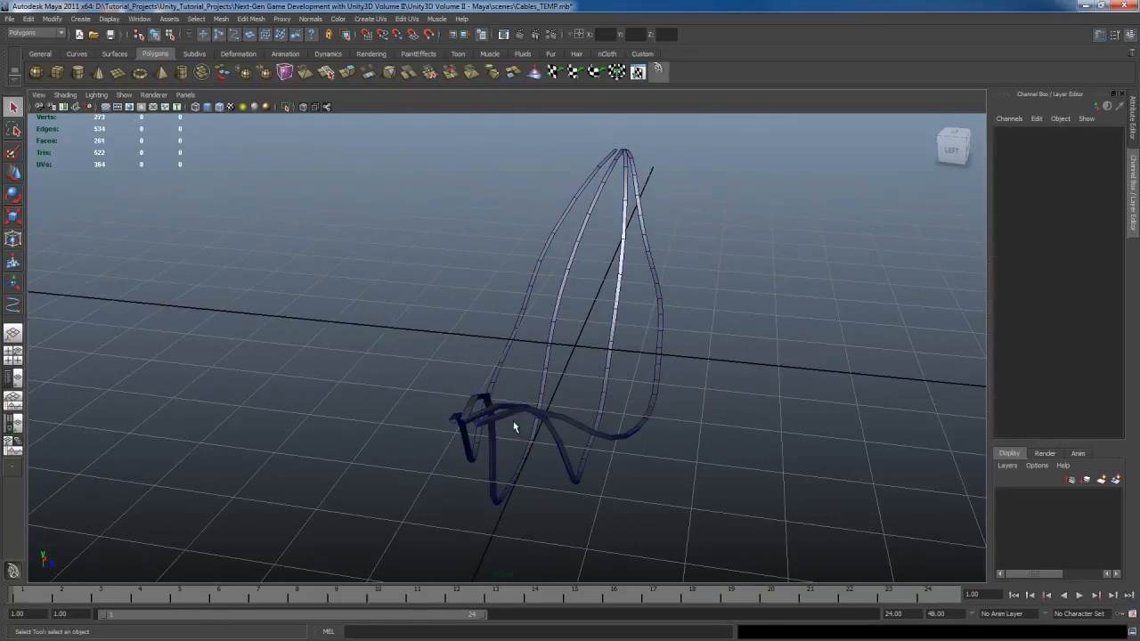
mouse_move(632, 430)
alt+mouse_down()
mouse_move(580, 404)
mouse_move(580, 389)
mouse_move(594, 382)
mouse_move(644, 400)
mouse_move(623, 437)
alt+mouse_up()
alt+right_drag(623, 437, 570, 411)
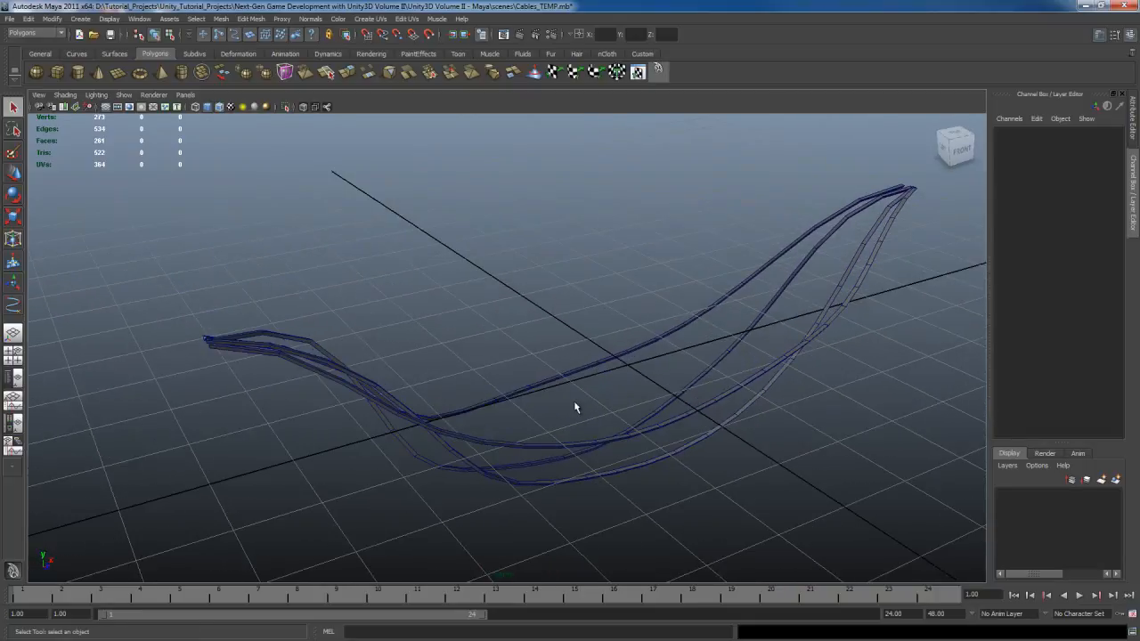
alt+middle_drag(574, 402, 564, 410)
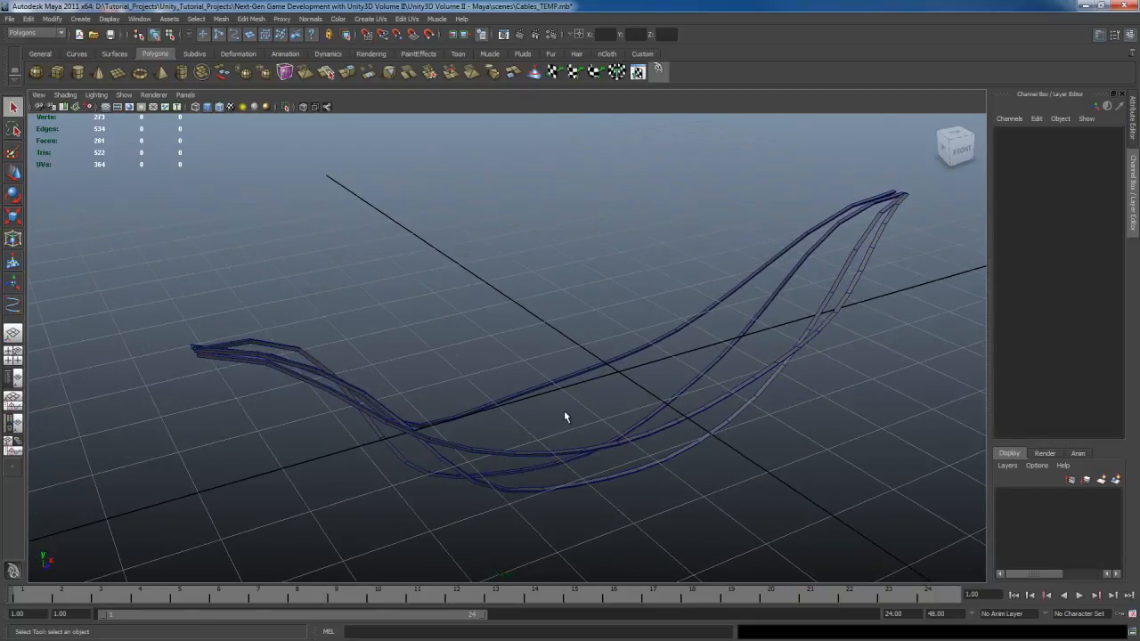
mouse_move(564, 410)
alt+mouse_down()
mouse_move(575, 404)
mouse_move(566, 400)
alt+mouse_up()
In the front view, draw an EP curve tracing the lowest hanging cable from its left end to its right end
key(space)
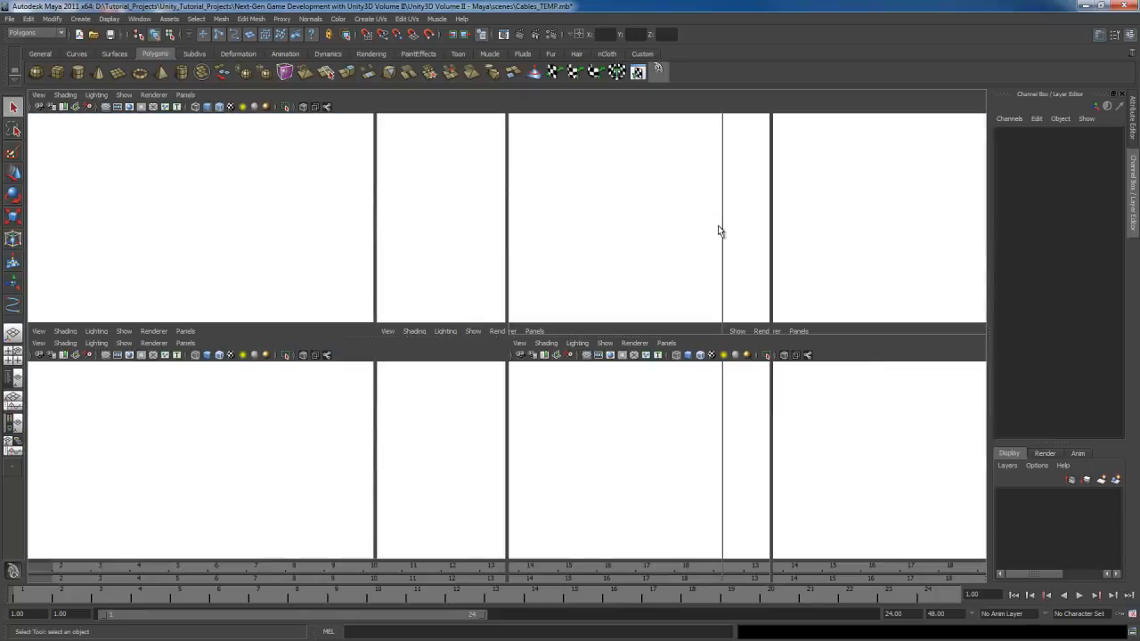
key(space)
key(a)
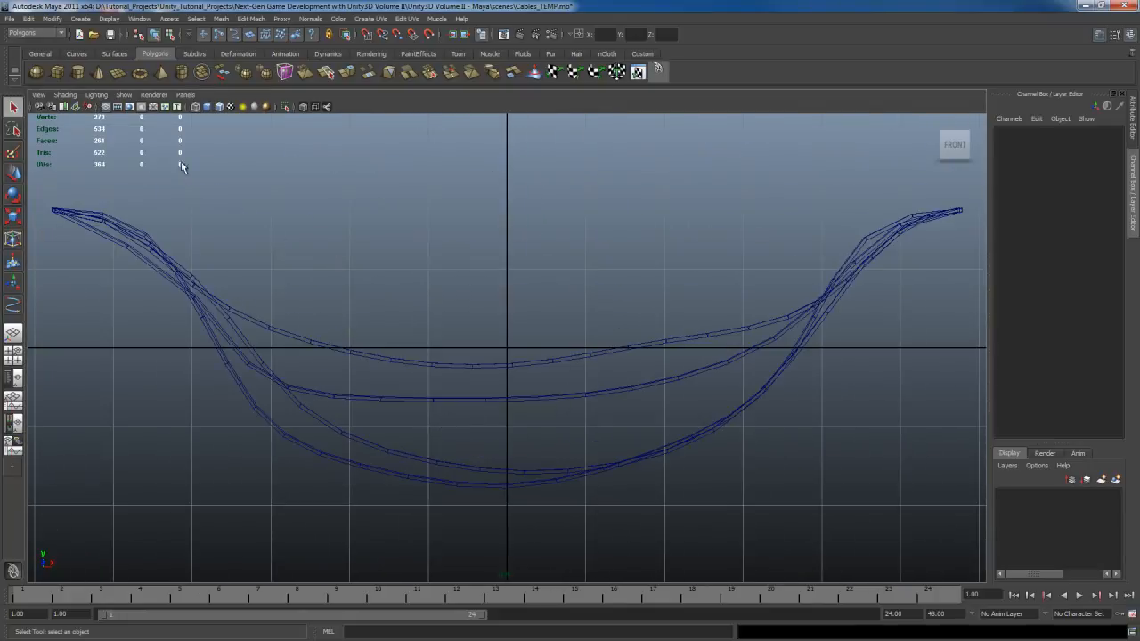
key(space)
mouse_move(304, 112)
mouse_down()
mouse_move(312, 178)
mouse_move(350, 246)
mouse_up()
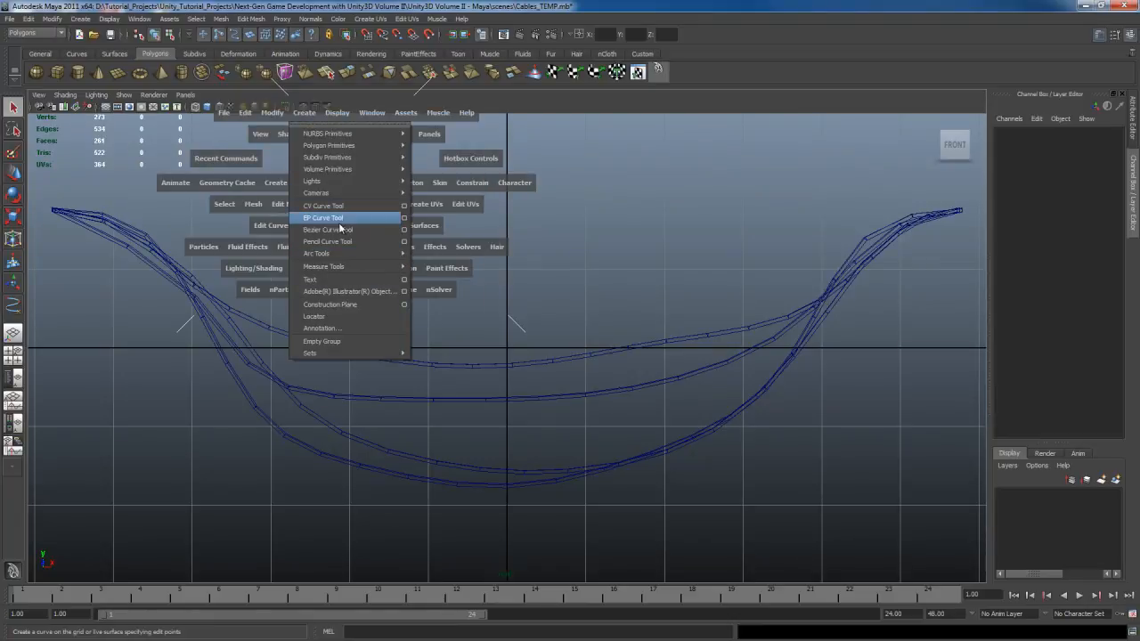
click(341, 218)
click(54, 211)
click(135, 233)
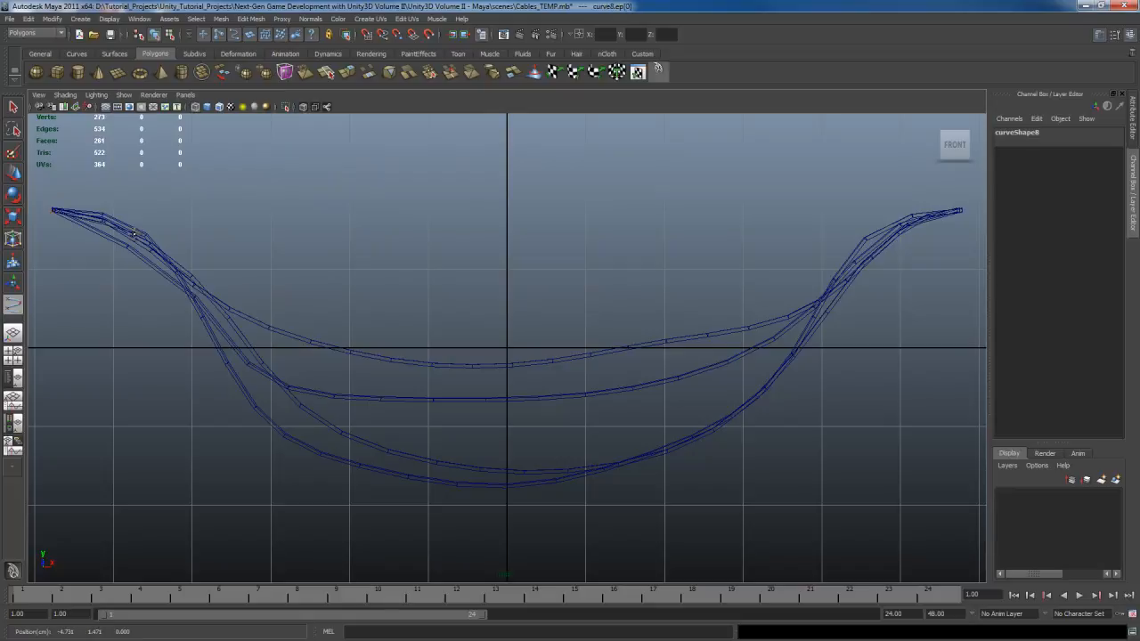
click(200, 302)
click(286, 433)
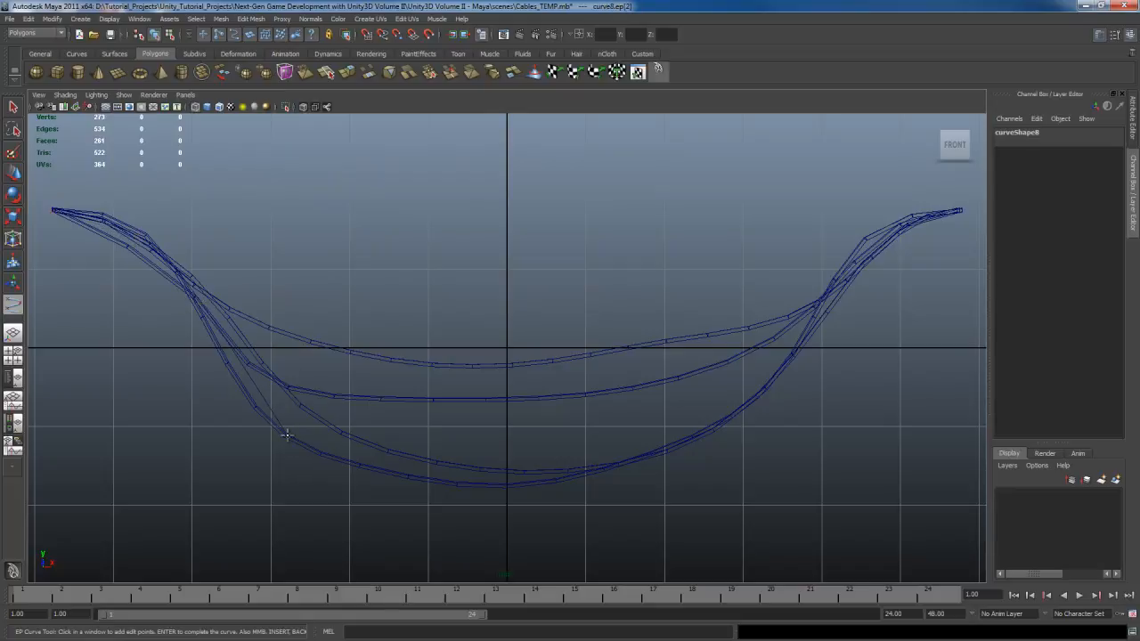
drag(472, 480, 490, 486)
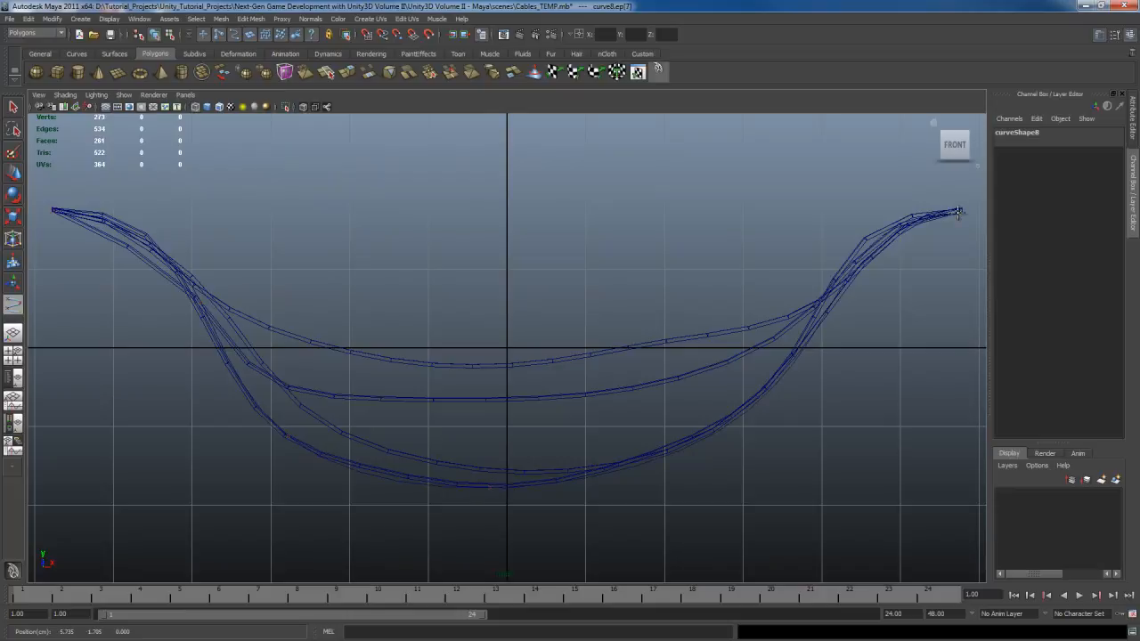
key(Return)
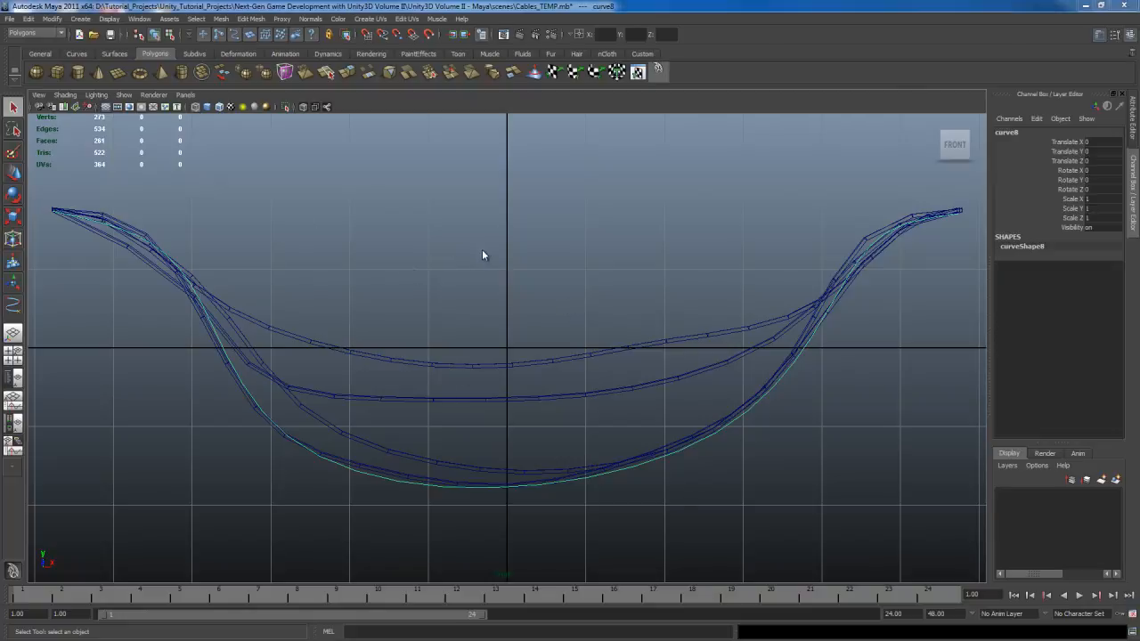
Delete the Haging_Cables_Example mesh in the perspective view, keeping only the traced curve
key(space)
key(space)
alt+drag(493, 315, 514, 318)
click(699, 365)
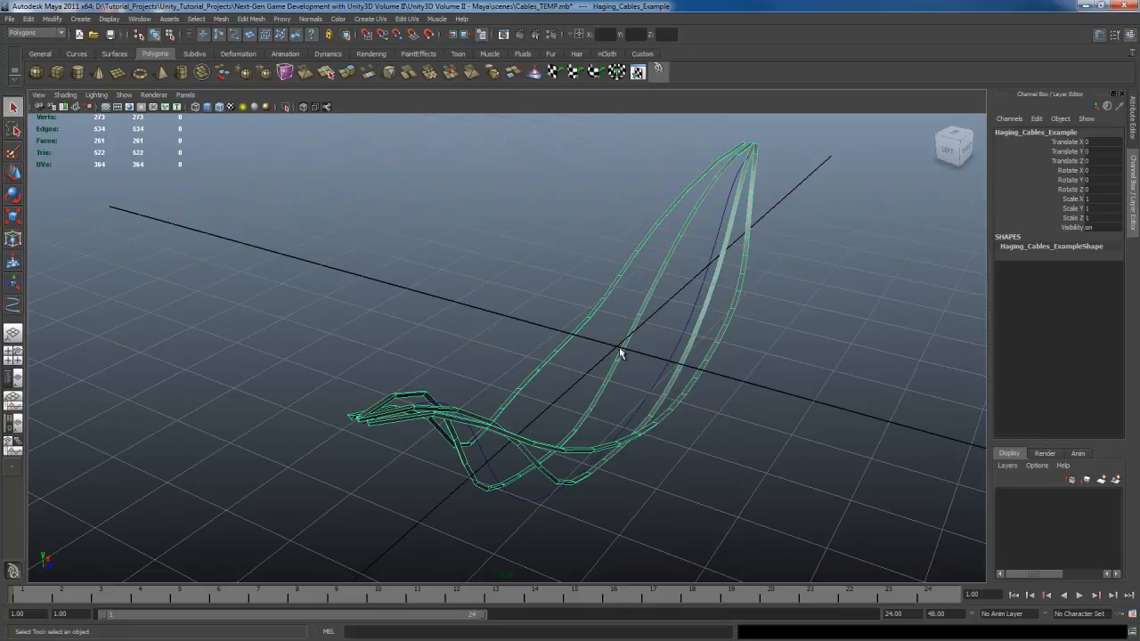
key(Delete)
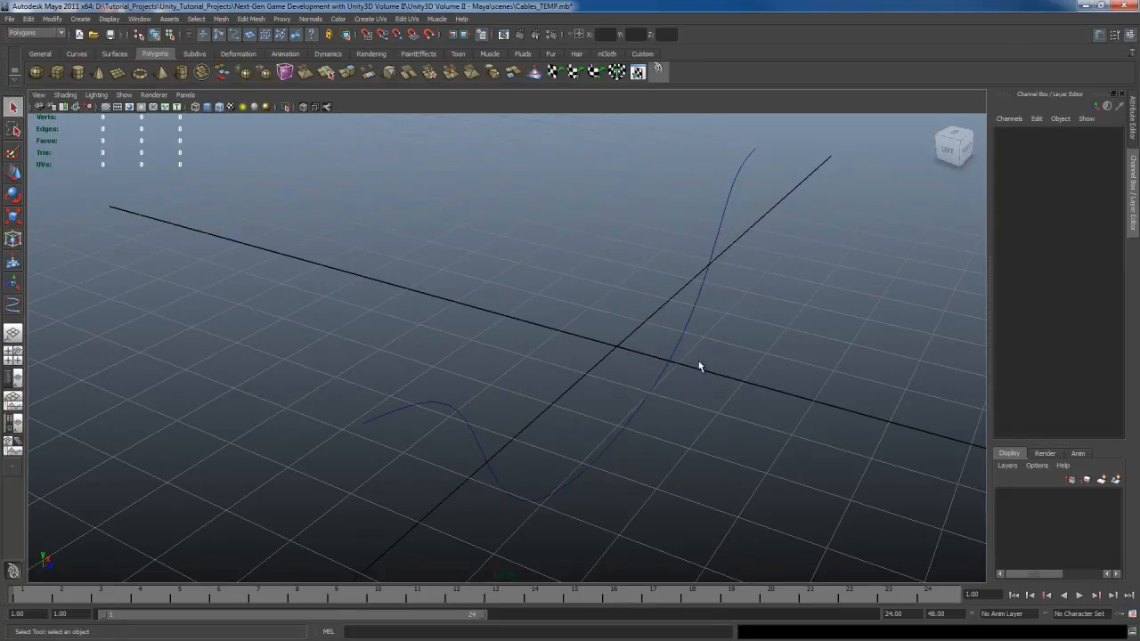
Select the traced cable curve and hide the perspective view's grid
drag(620, 284, 771, 402)
alt+drag(783, 401, 656, 367)
alt+drag(608, 333, 611, 339)
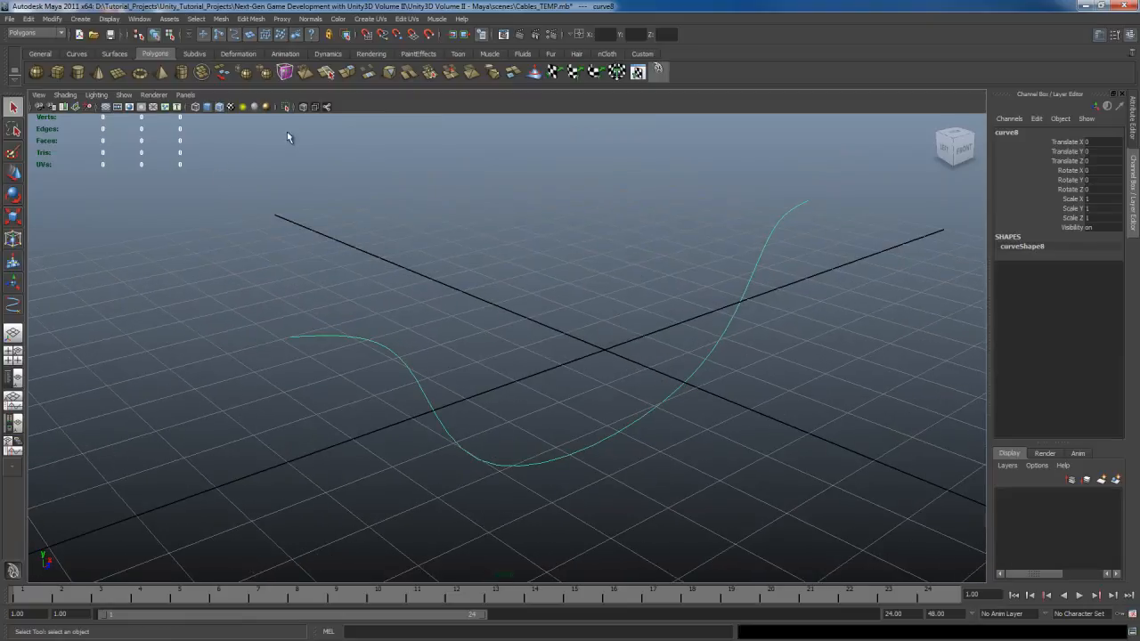
click(105, 107)
alt+middle_drag(515, 284, 511, 270)
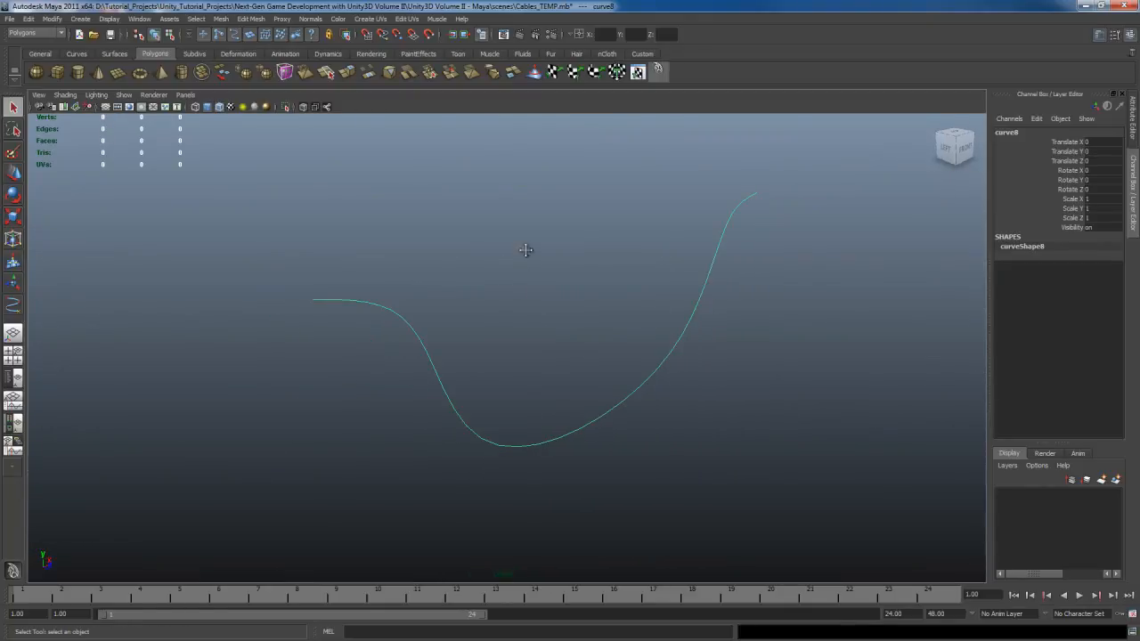
alt+drag(526, 250, 544, 257)
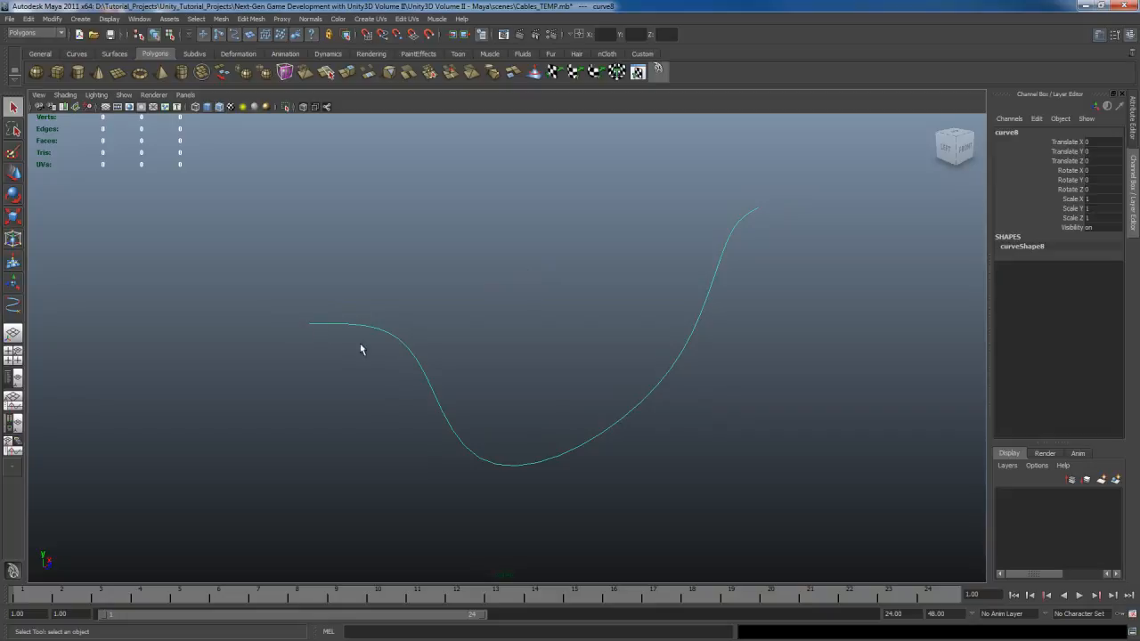
alt+drag(425, 335, 486, 354)
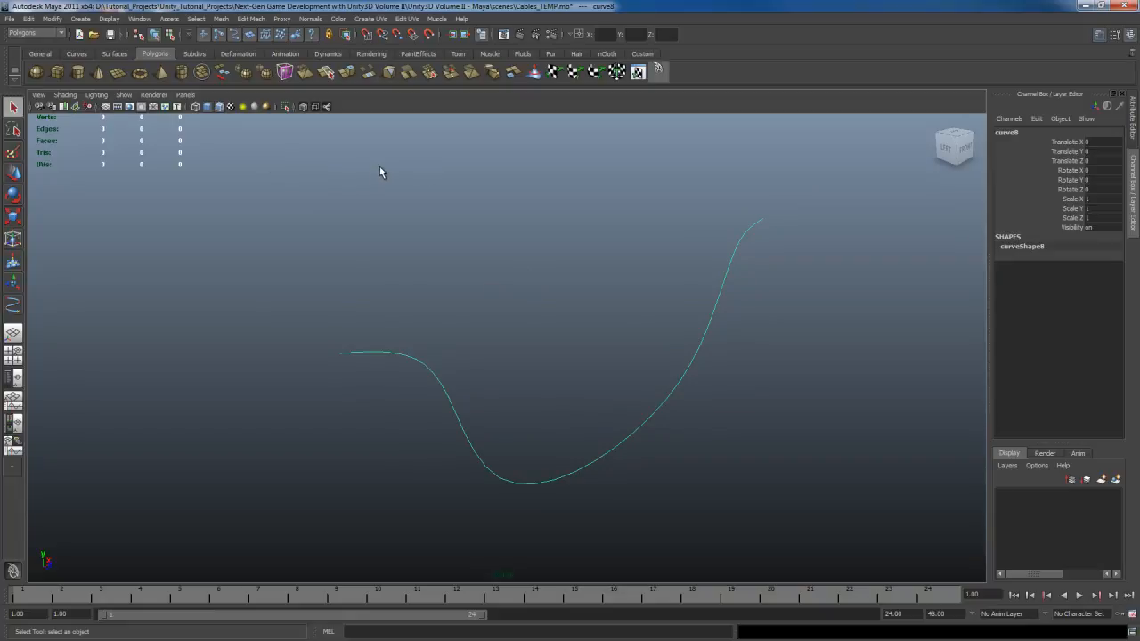
Create a NURBS circle with a radius of about 0.667 and move it onto the cable curve's left end point
click(81, 19)
mouse_move(116, 37)
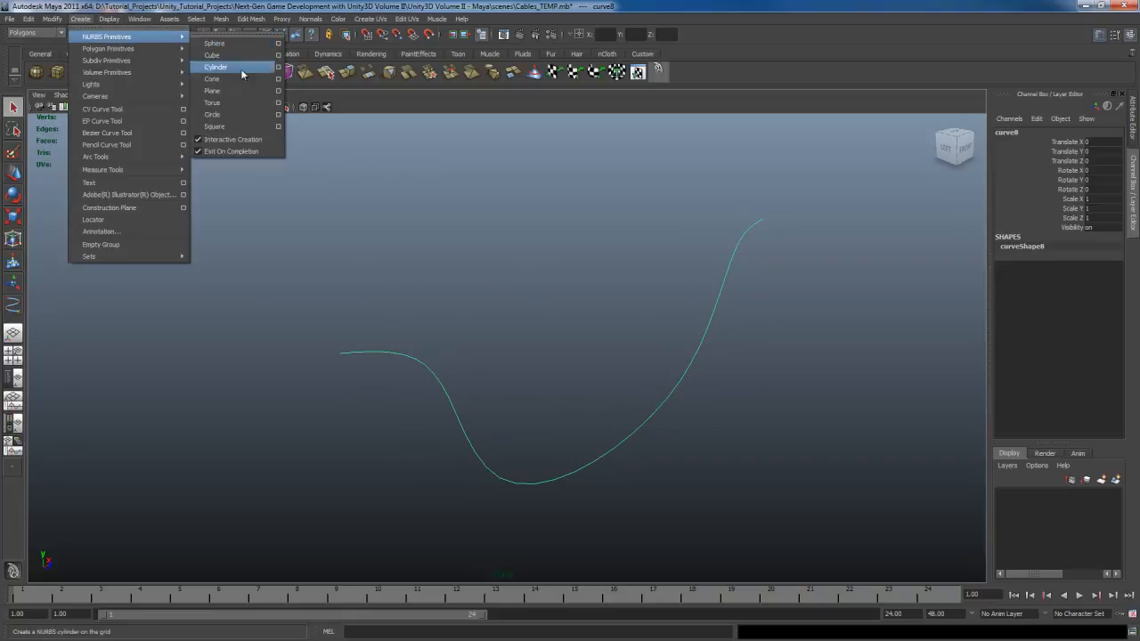
click(248, 116)
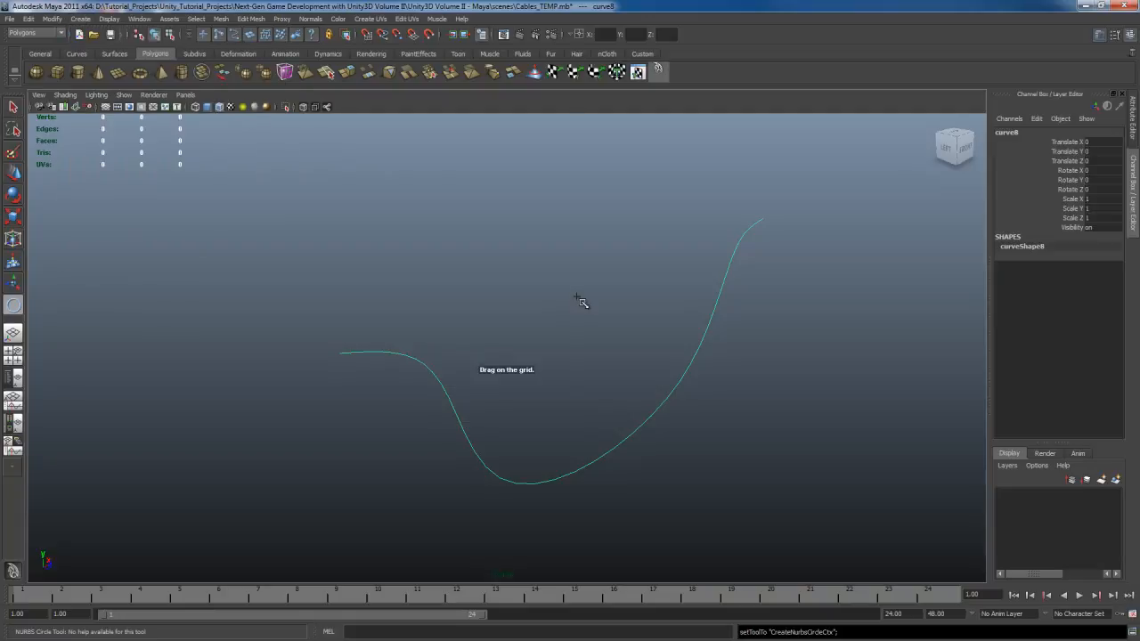
drag(560, 332, 310, 287)
key(w)
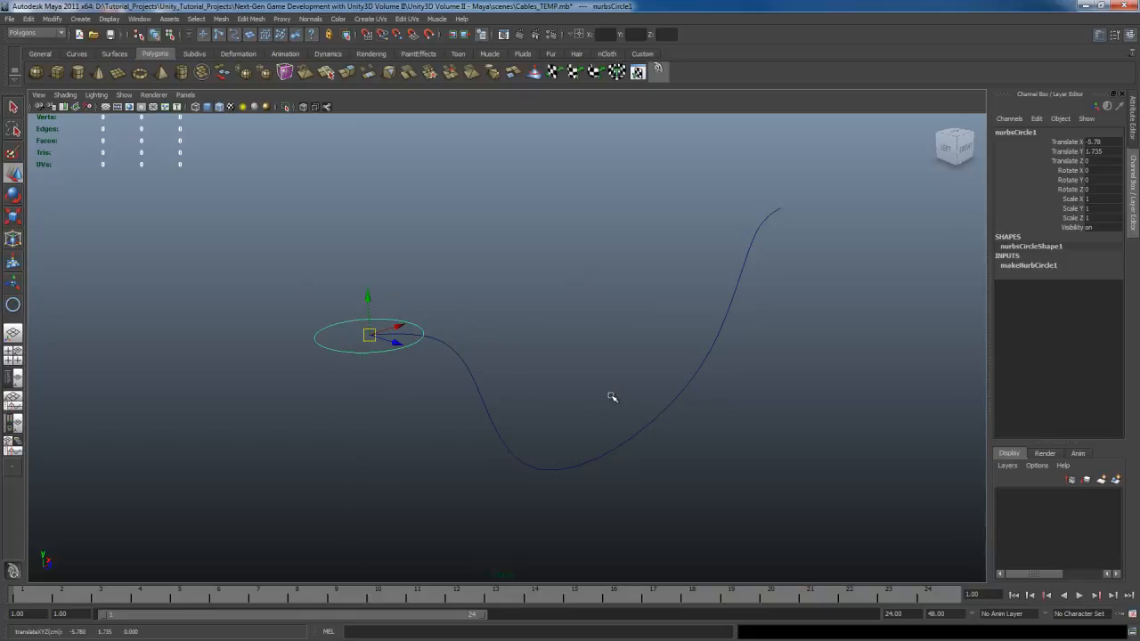
Rotate the NURBS circle 90 degrees around Z so it faces along the start of the curve
key(f)
key(e)
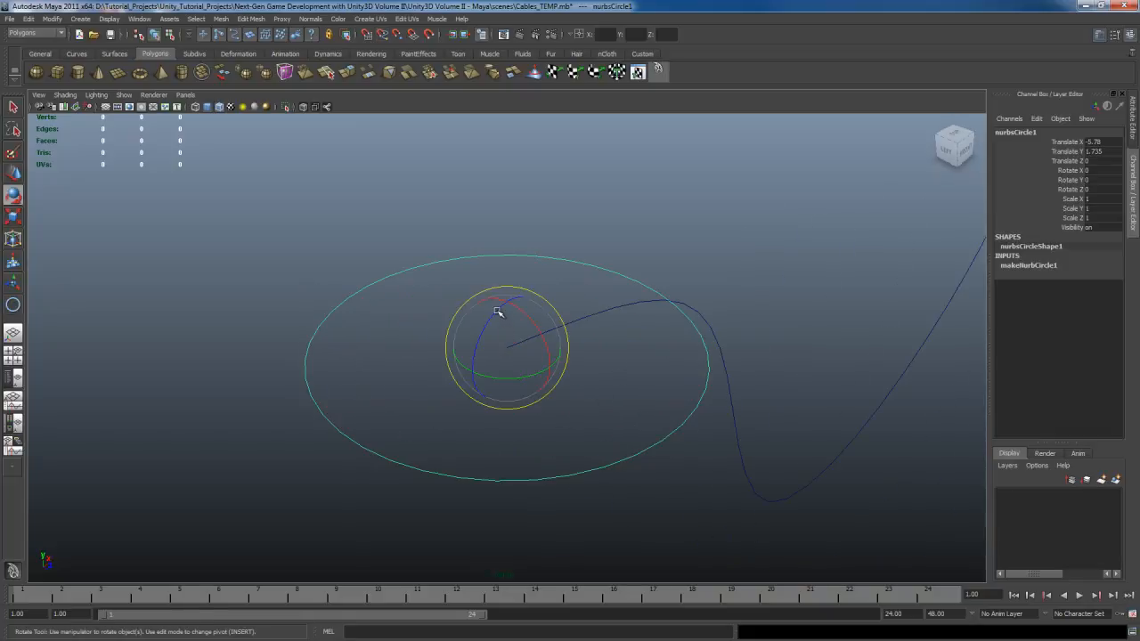
drag(497, 312, 477, 389)
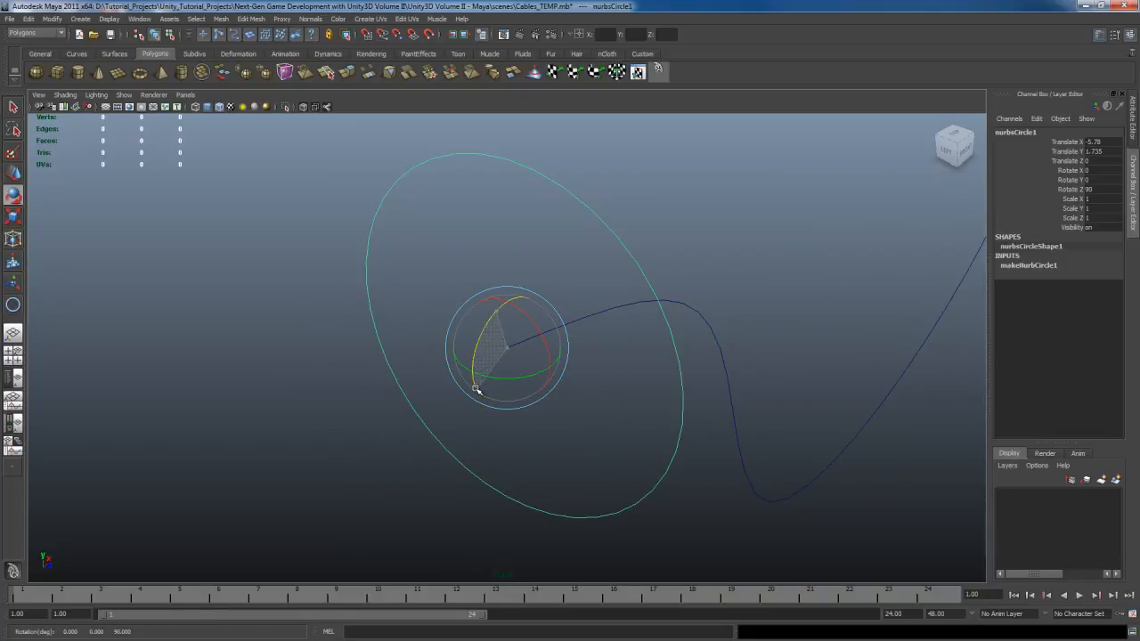
alt+drag(713, 400, 758, 372)
scroll(758, 372, down, 5)
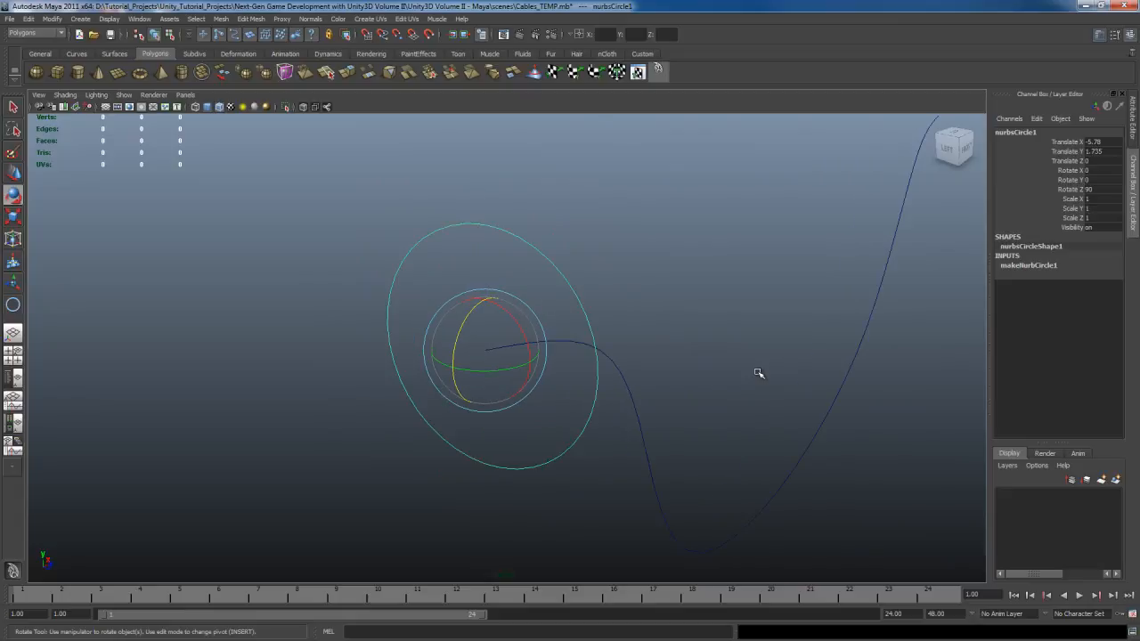
Scale the NURBS circle uniformly down to 0.05 to match the cable's thickness
key(r)
middle_drag(699, 335, 515, 392)
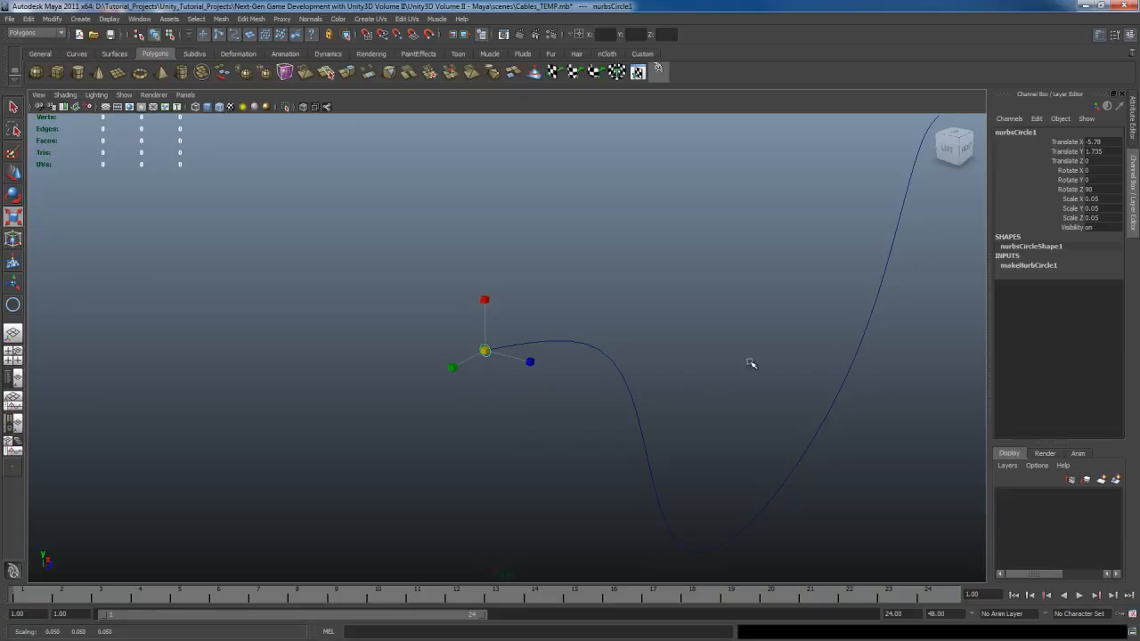
alt+drag(751, 364, 699, 348)
key(q)
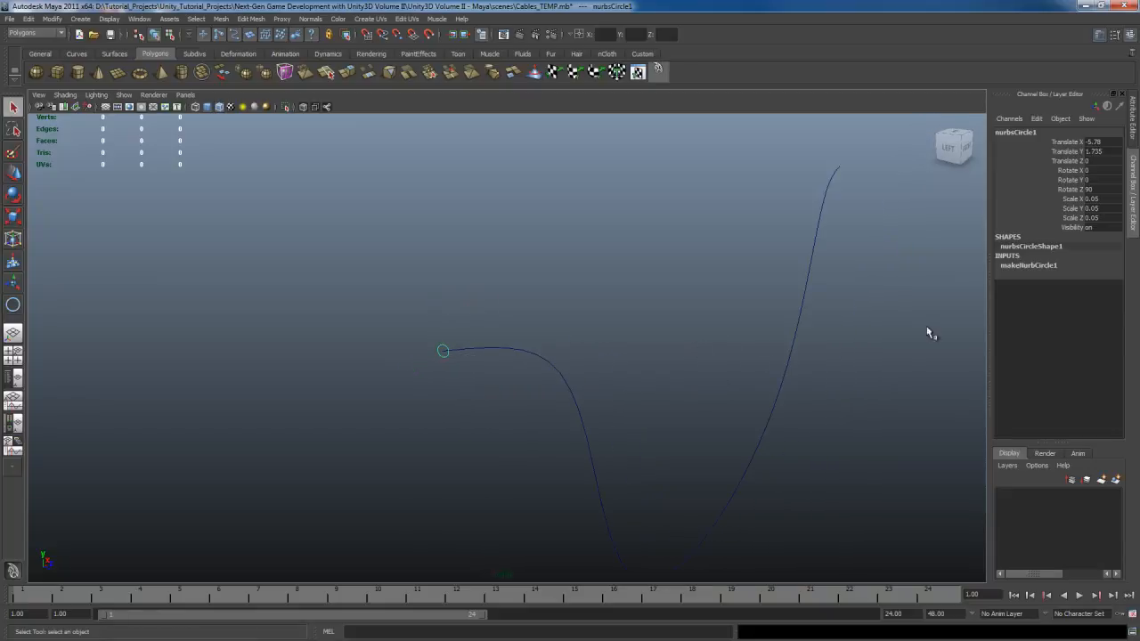
Turn the NURBS circle into a triangular profile by setting its degree to Linear and its sections to 3
click(1032, 266)
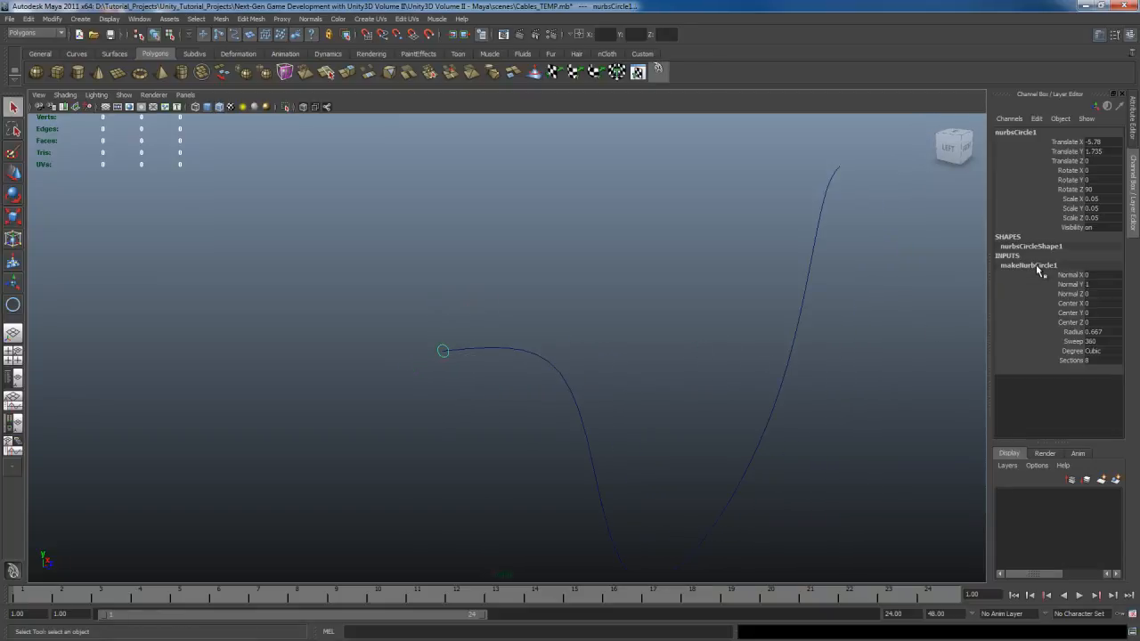
click(1097, 361)
click(1097, 360)
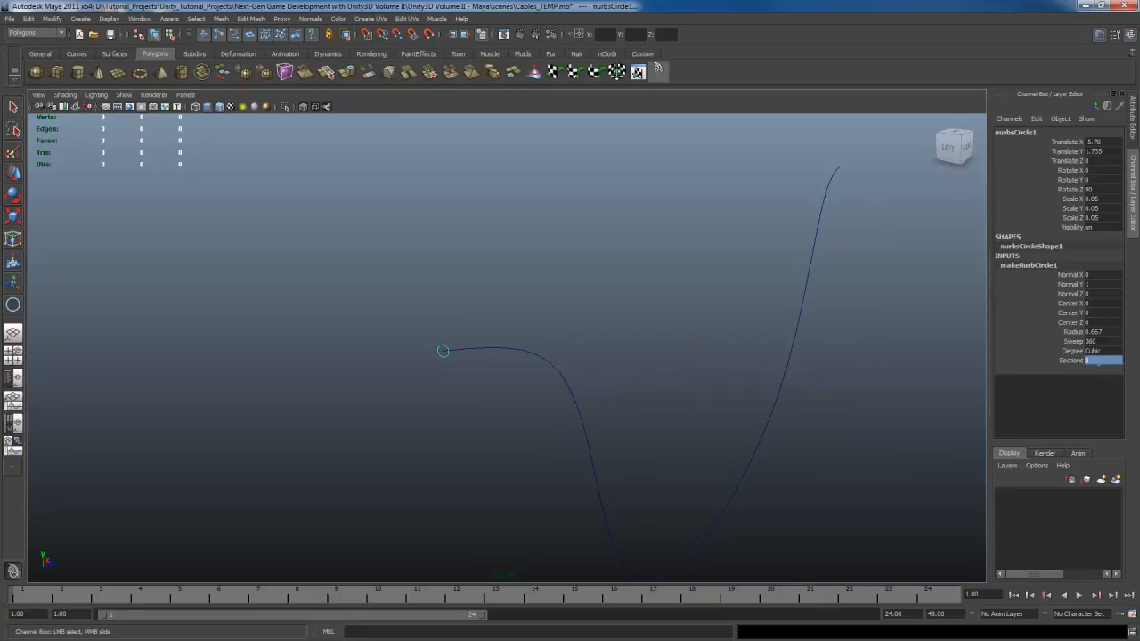
click(1105, 353)
click(1108, 362)
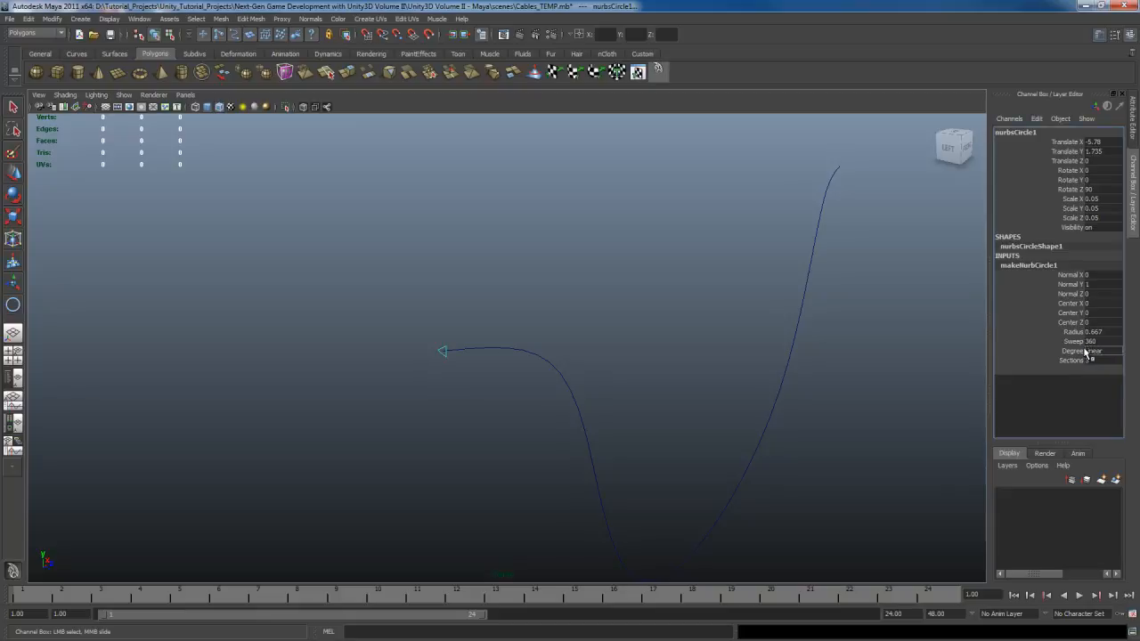
Rotate the triangular profile 90 degrees around the cable's direction in the side view so one corner points straight down
alt+drag(641, 379, 616, 331)
scroll(615, 331, up, 4)
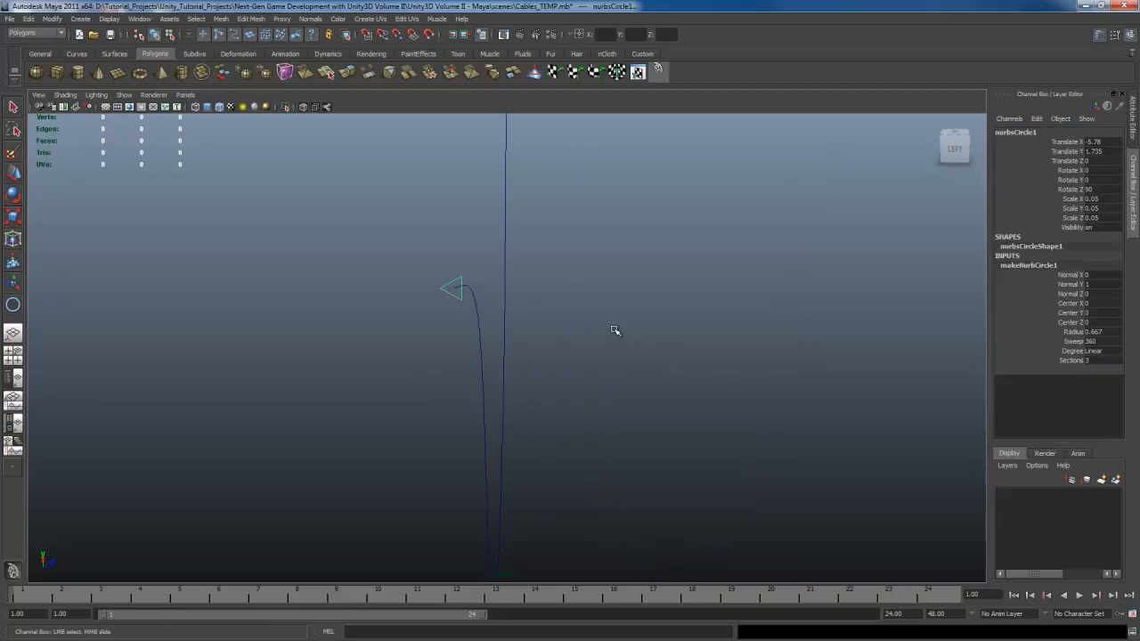
alt+drag(536, 265, 617, 318)
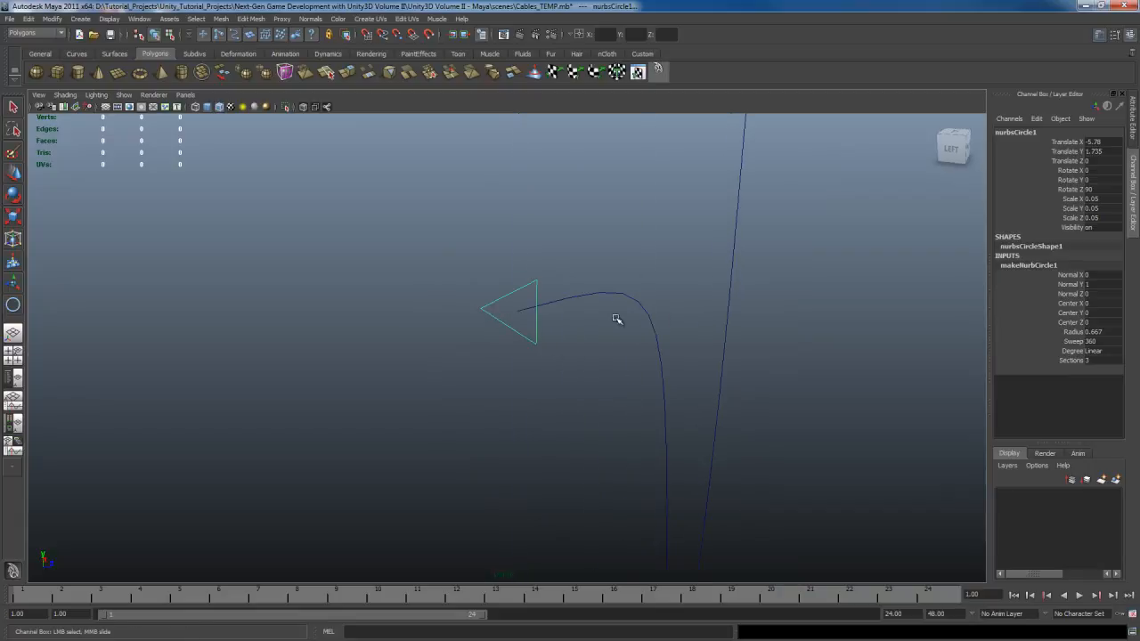
key(space)
key(space)
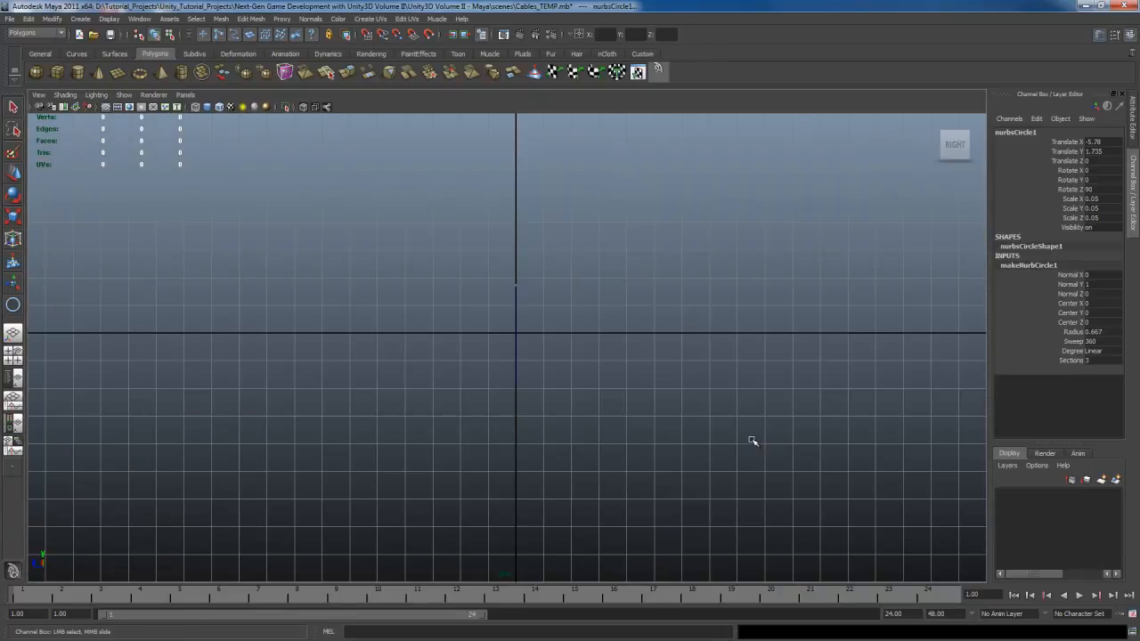
key(f)
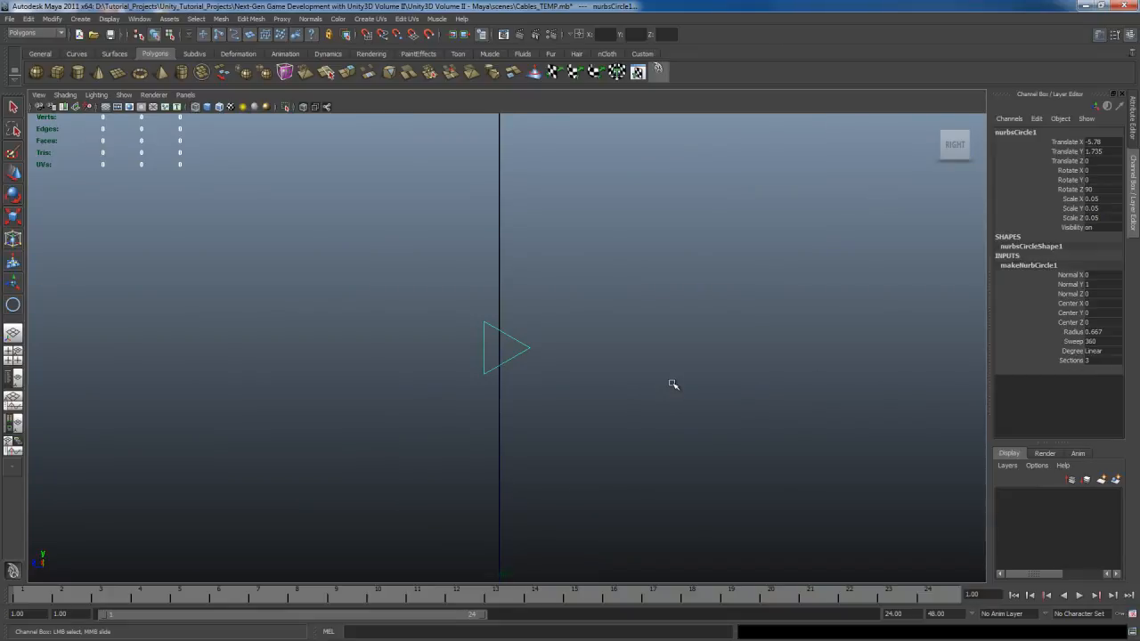
key(r)
key(e)
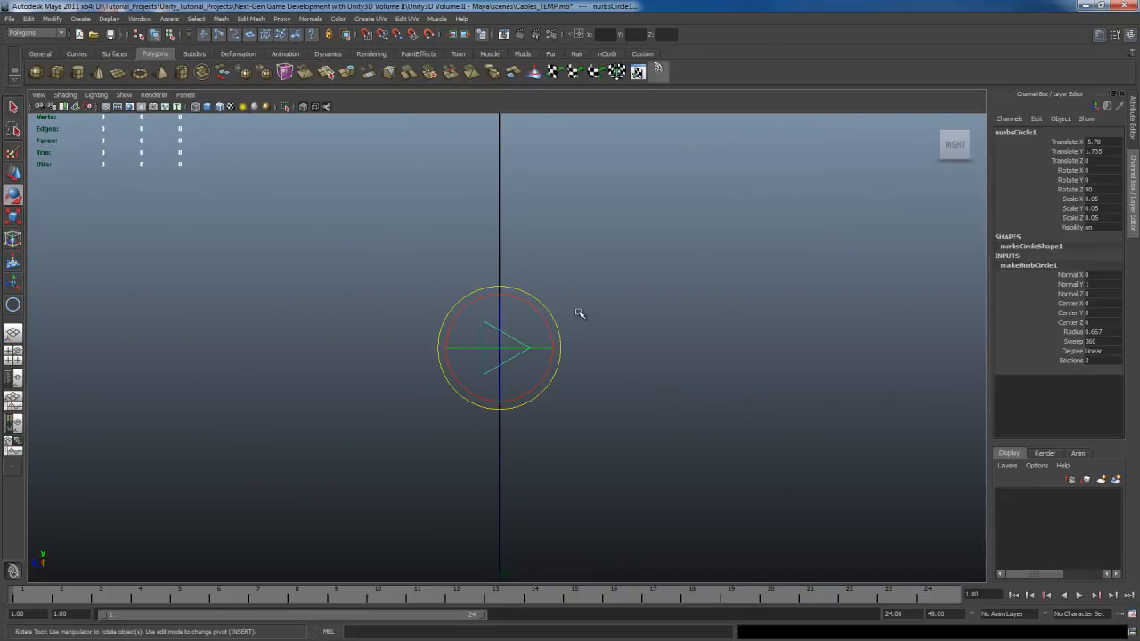
middle_drag(623, 295, 770, 368)
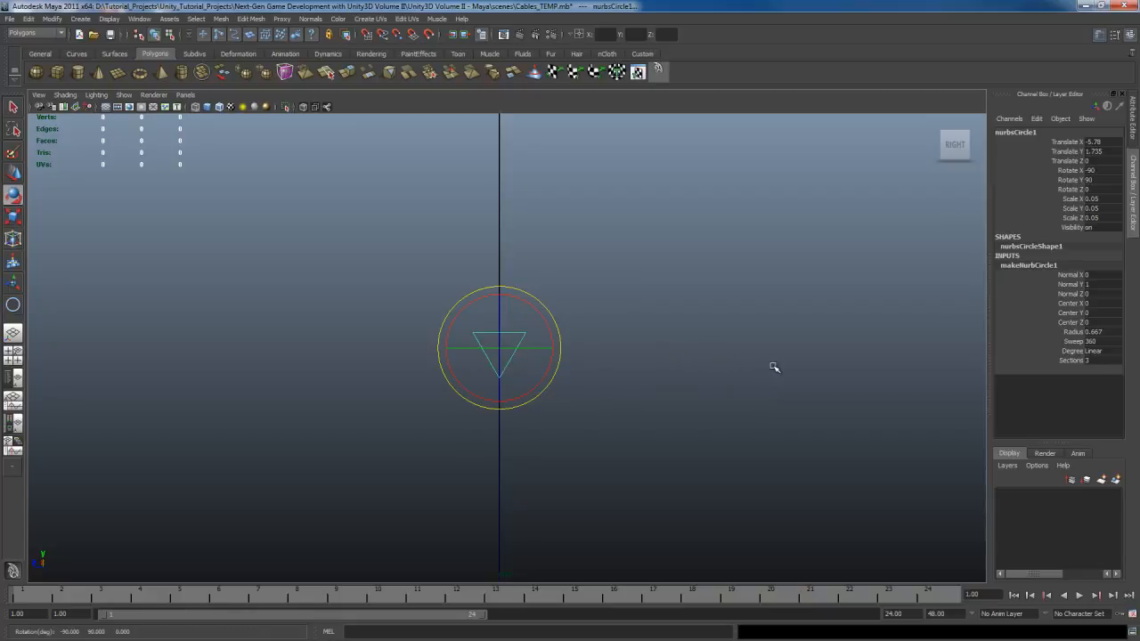
key(q)
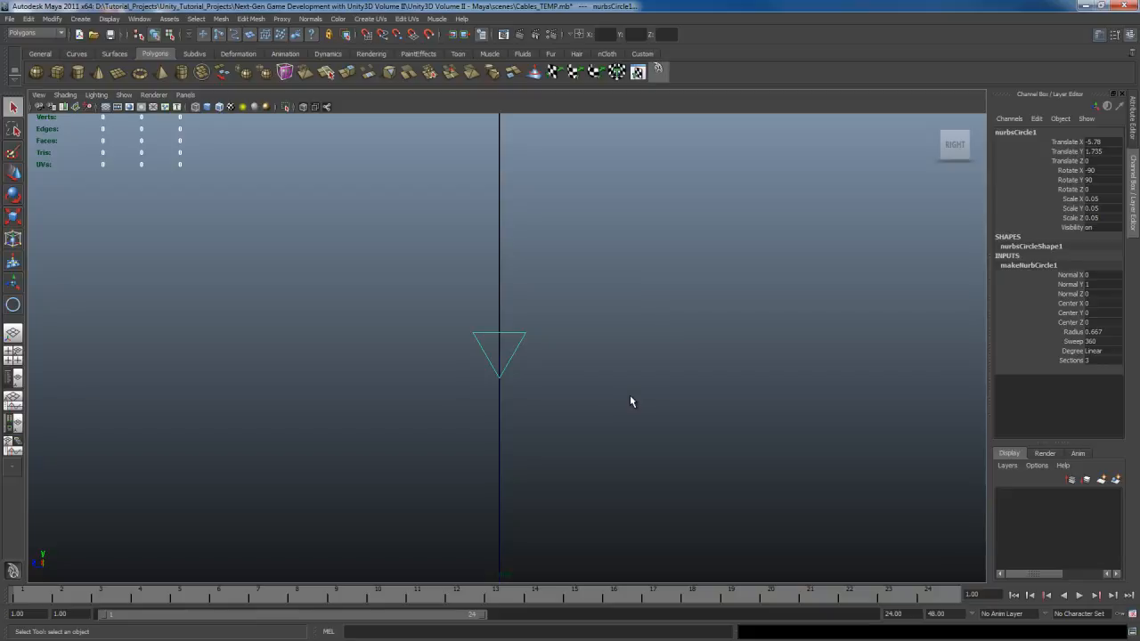
Add the cable path curve to the selection after the triangular profile in the perspective view
key(space)
key(space)
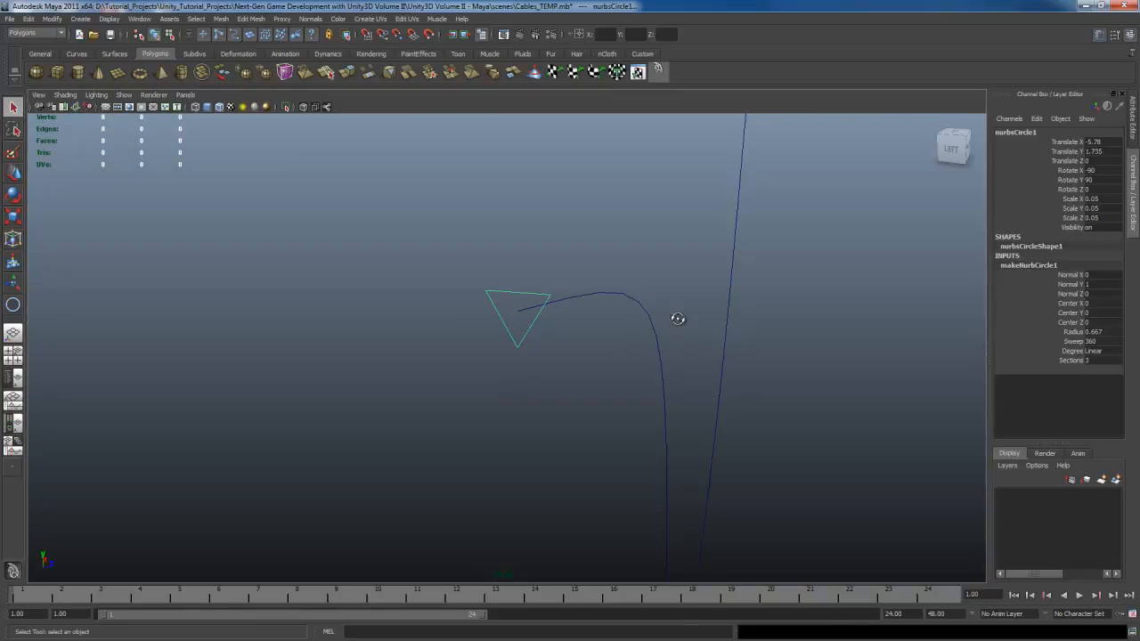
alt+drag(676, 316, 626, 365)
scroll(626, 365, down, 3)
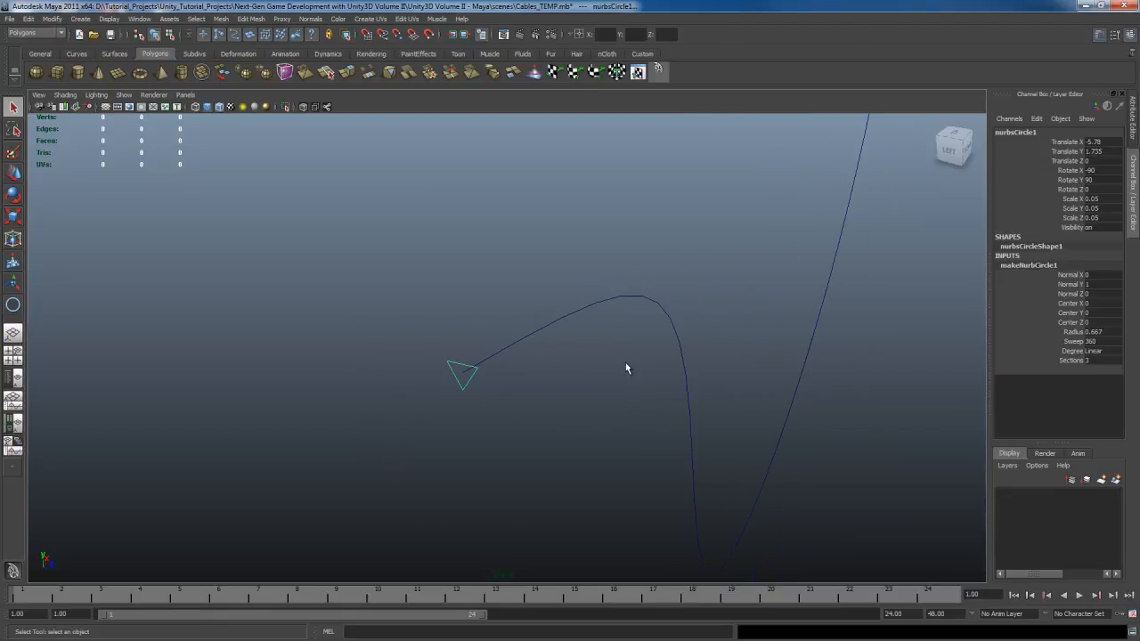
scroll(625, 365, up, 1)
alt+middle_drag(656, 359, 593, 369)
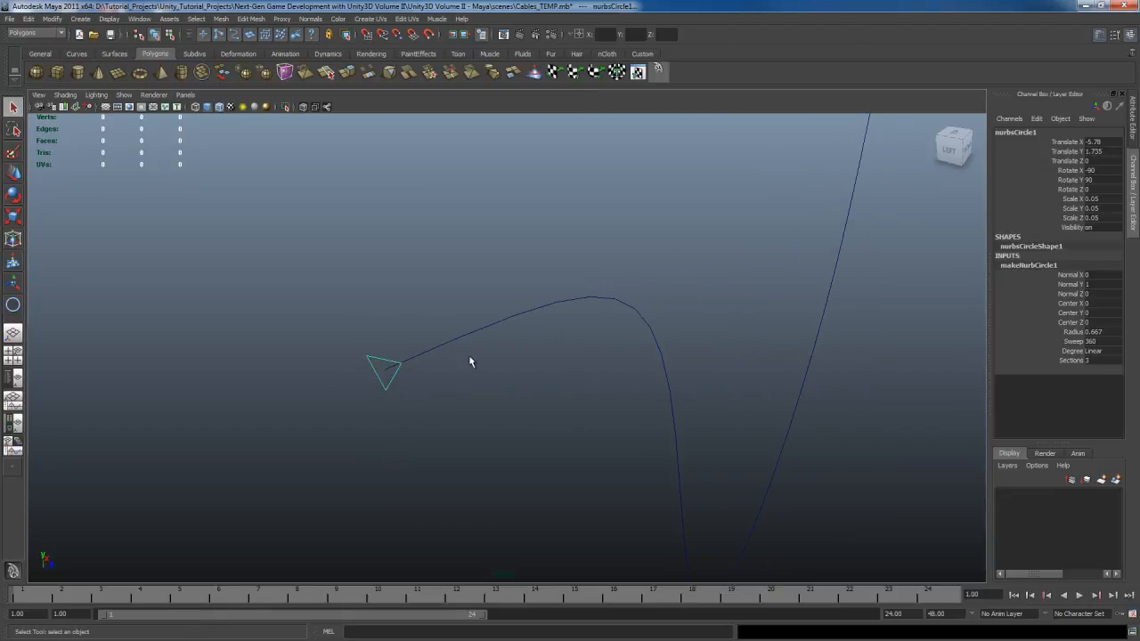
mouse_move(479, 358)
alt+mouse_down()
mouse_move(501, 356)
mouse_move(484, 338)
alt+mouse_up()
click(650, 390)
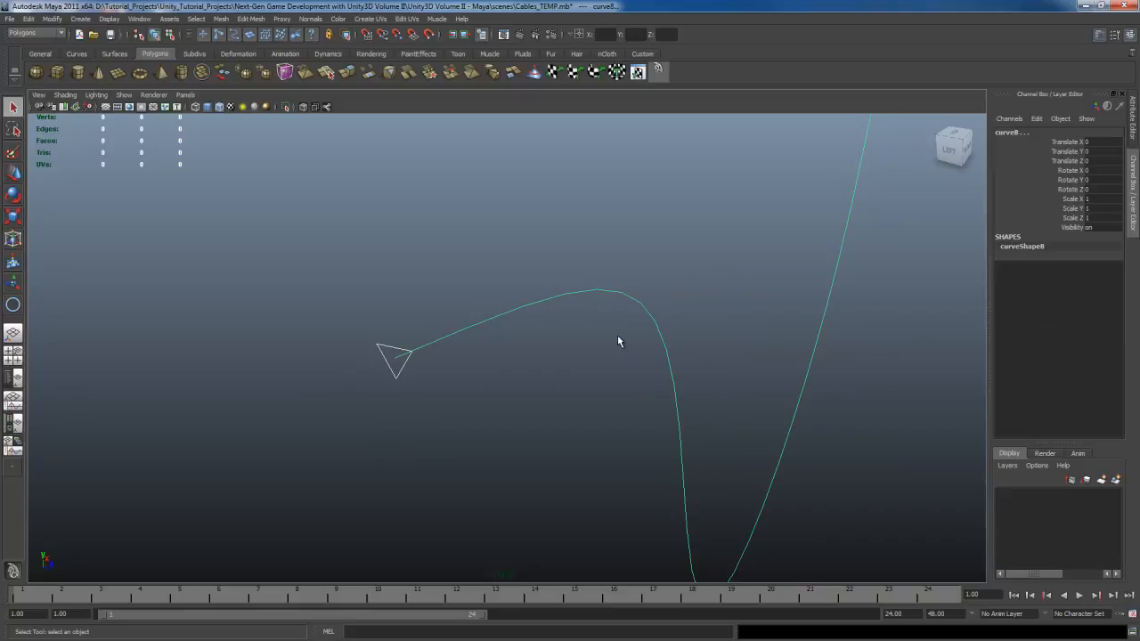
Switch to the Surfaces menu set and open the options for the surface Extrude
click(139, 18)
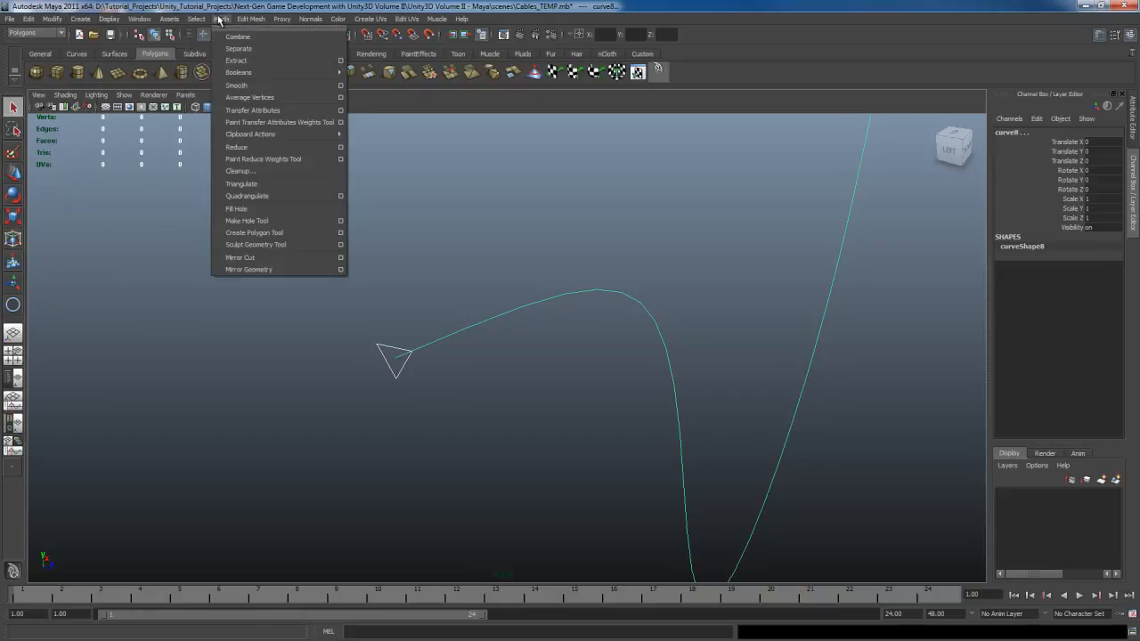
click(36, 33)
click(36, 33)
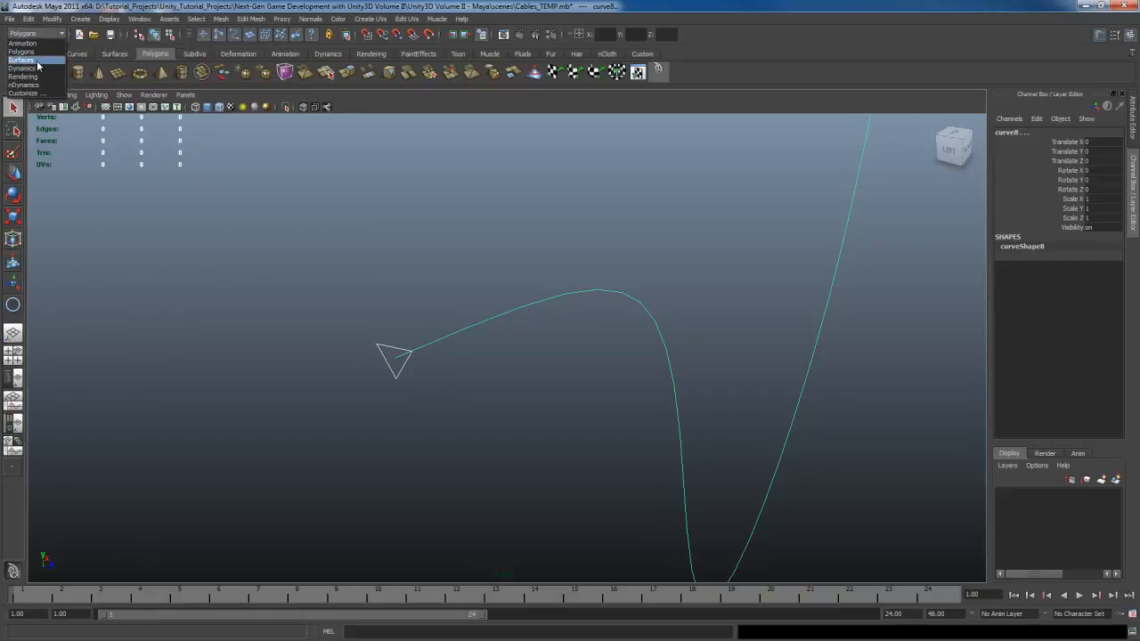
click(21, 59)
click(170, 19)
mouse_move(250, 23)
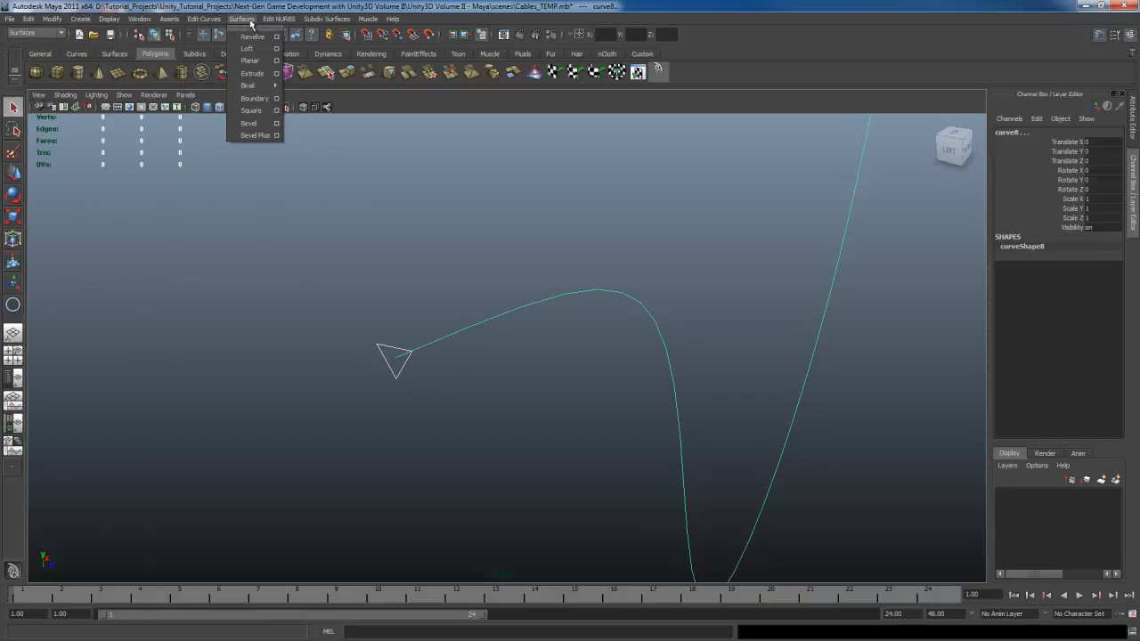
key(ctrl+z)
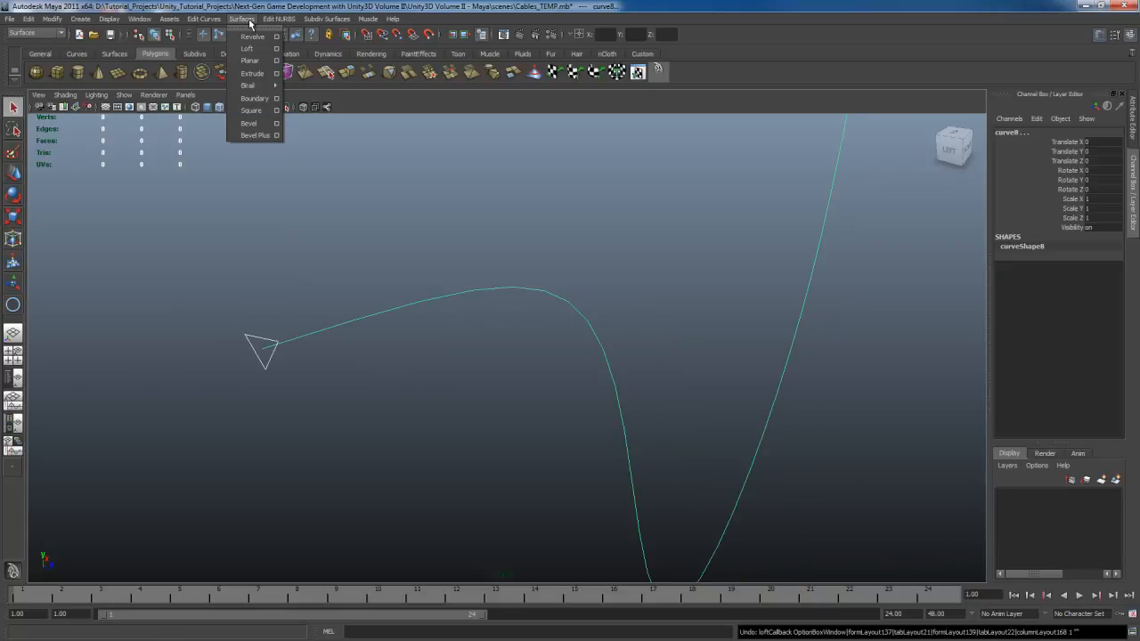
click(276, 73)
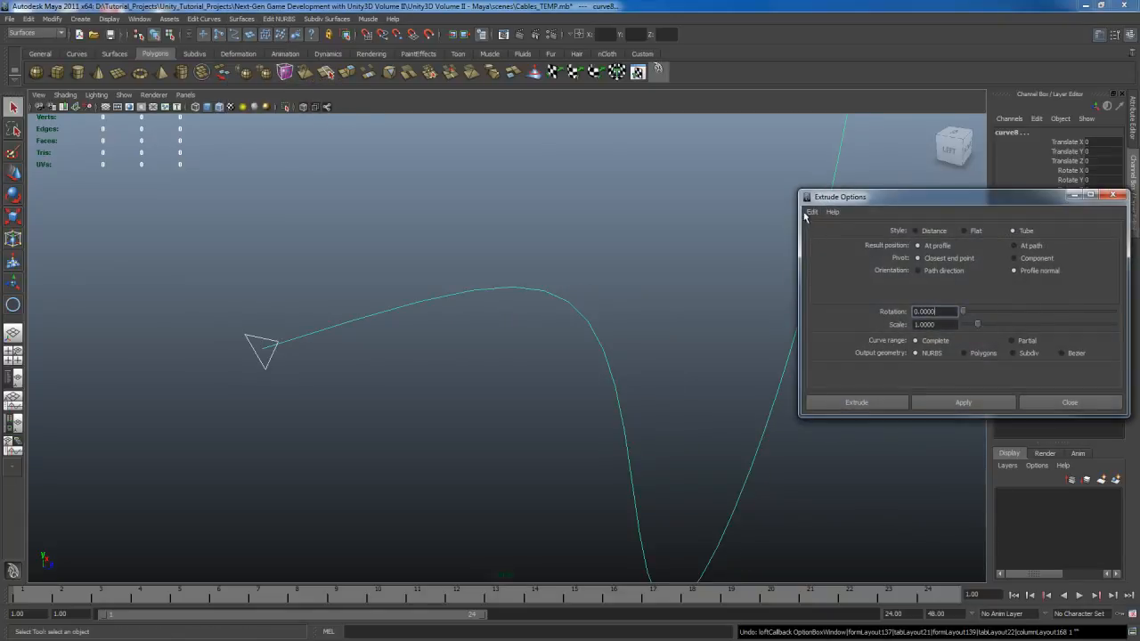
Reset the Extrude options to their defaults and extrude the triangular profile along the cable curve as a tube
click(811, 212)
click(829, 239)
click(934, 400)
alt+drag(650, 356, 421, 406)
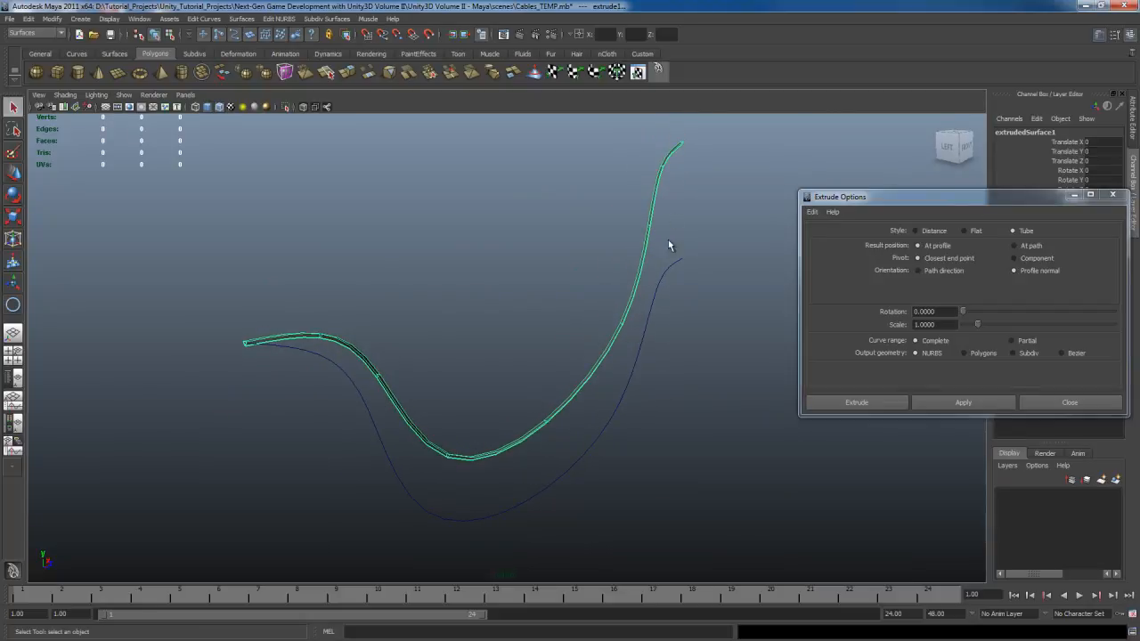
click(1064, 402)
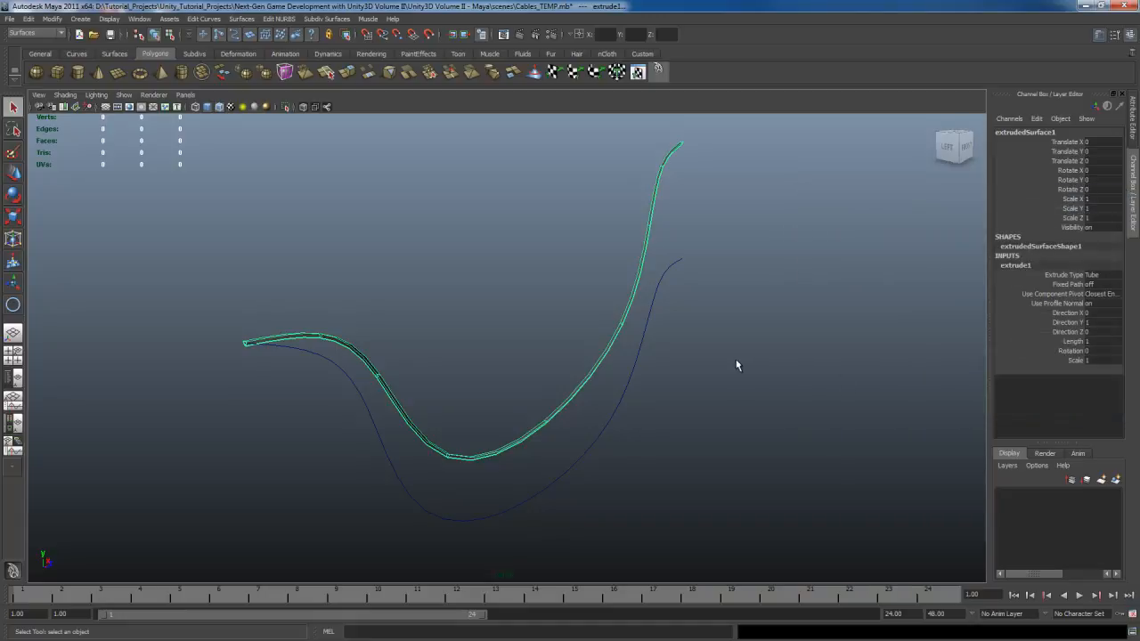
Examine the extruded cable surface close up and compare its shape with the path curve
alt+drag(738, 364, 693, 308)
scroll(692, 308, up, 4)
scroll(681, 311, down, 3)
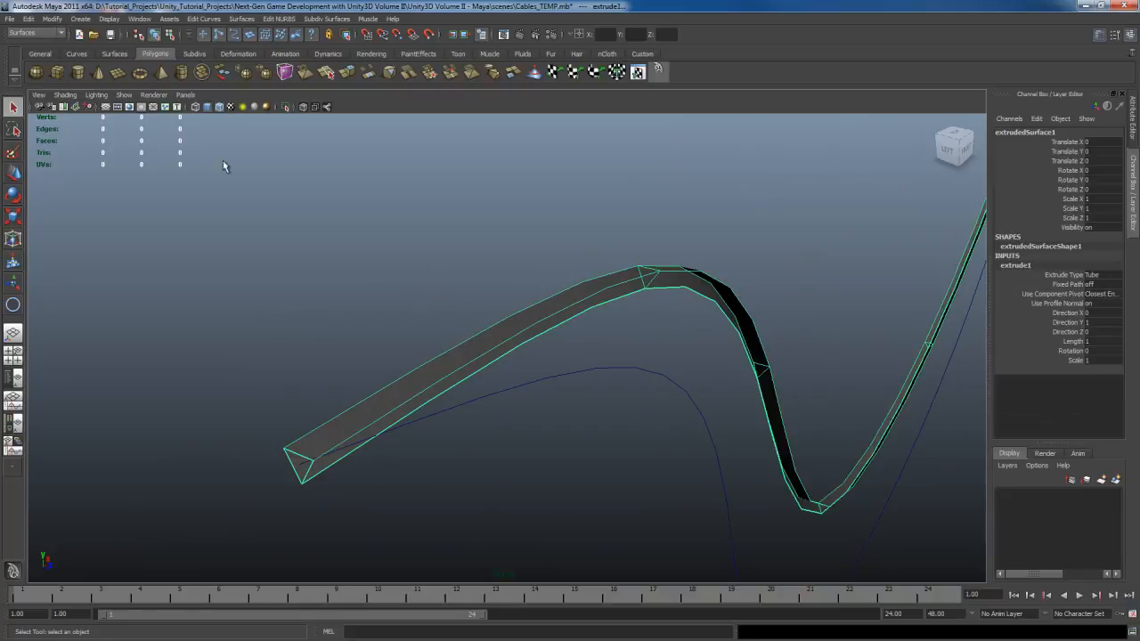
click(124, 94)
mouse_move(96, 94)
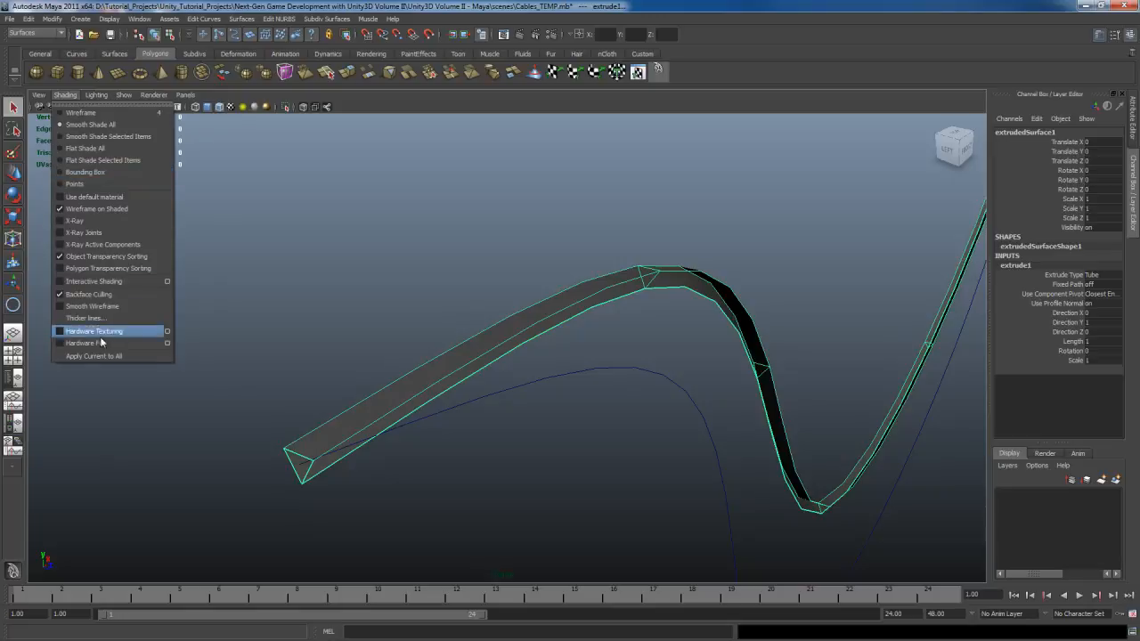
click(393, 223)
scroll(491, 244, up, 2)
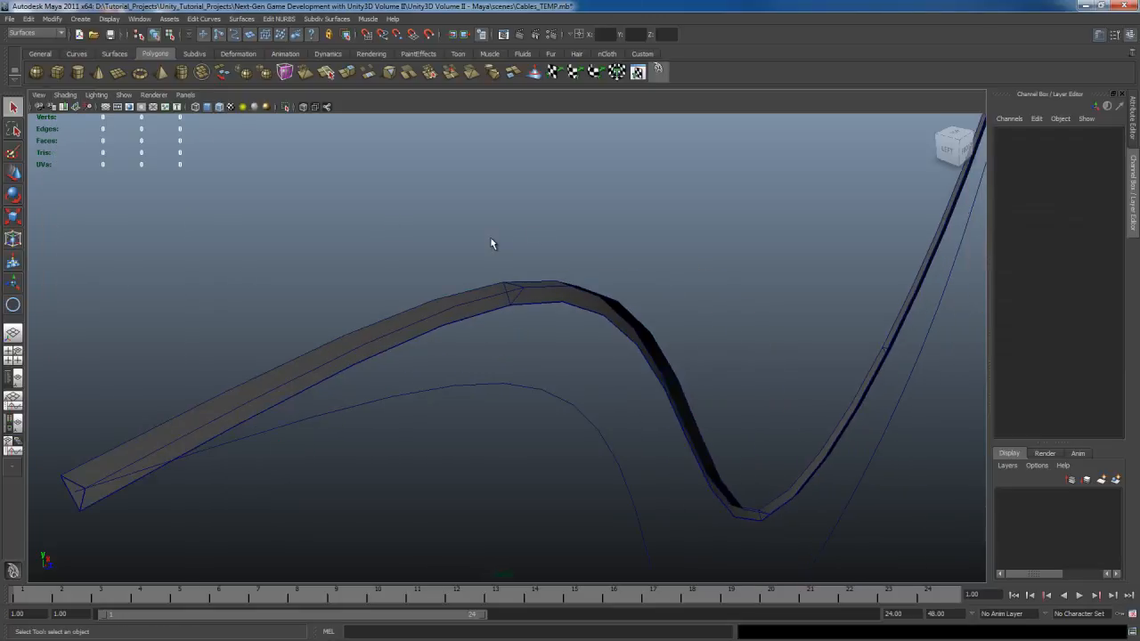
Set the extruded cable surface's Extrude Type to Flat and check how it follows the path
click(522, 303)
key(f)
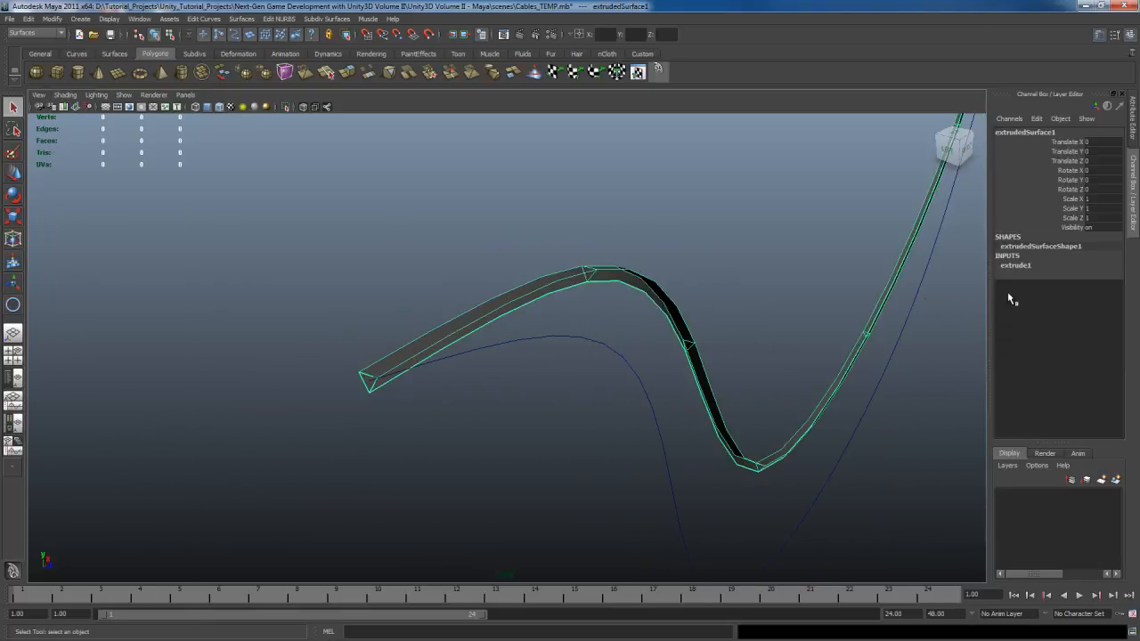
click(1015, 265)
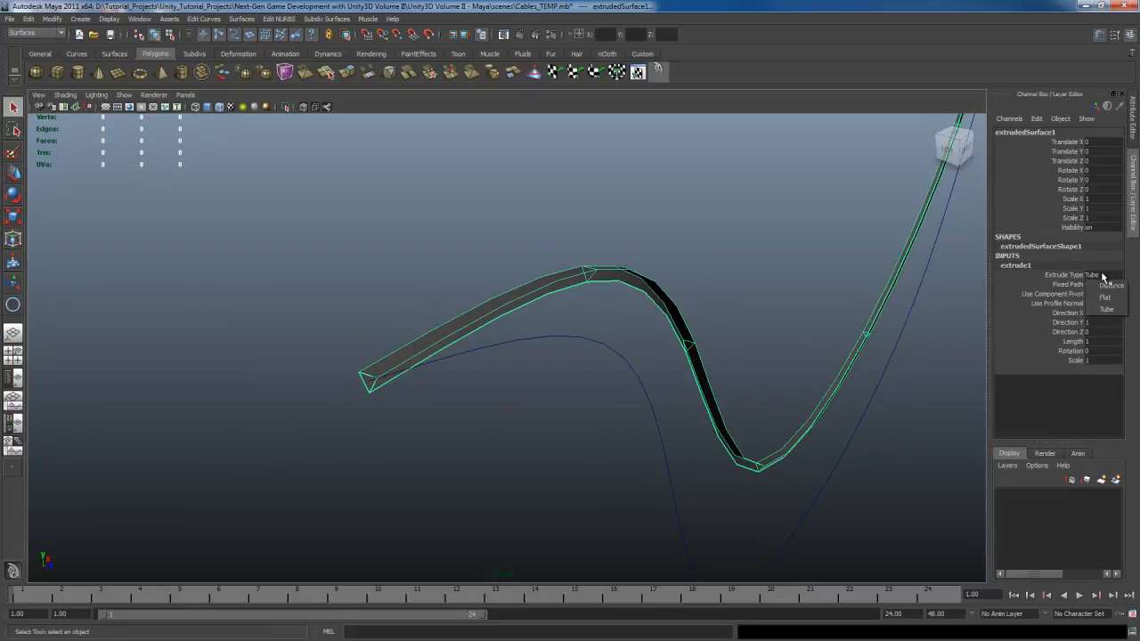
click(1109, 298)
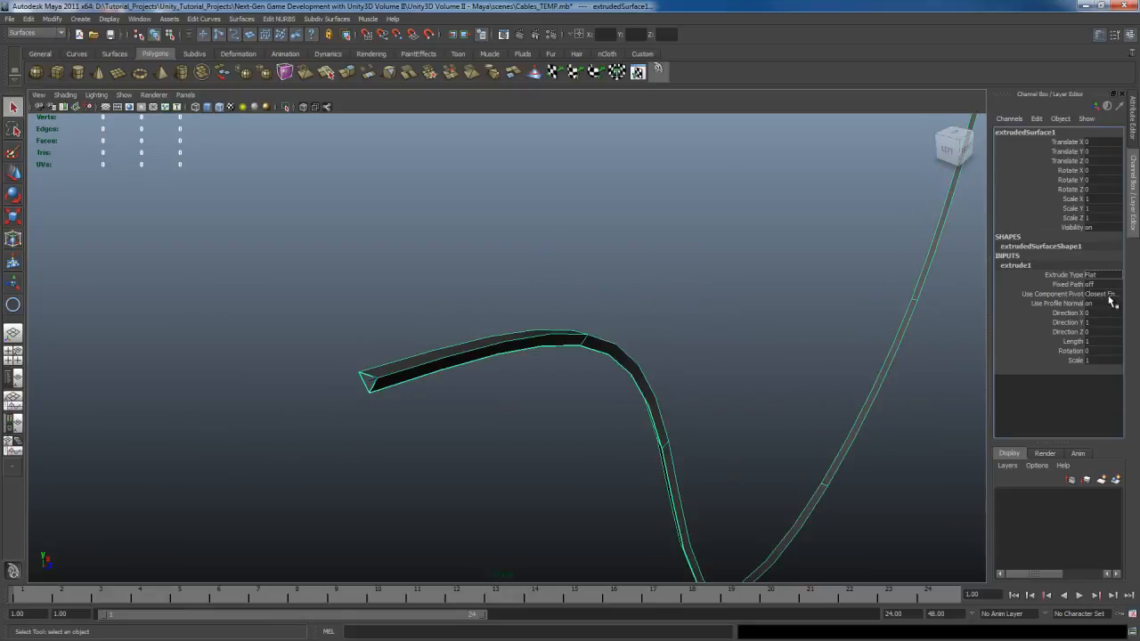
key(f)
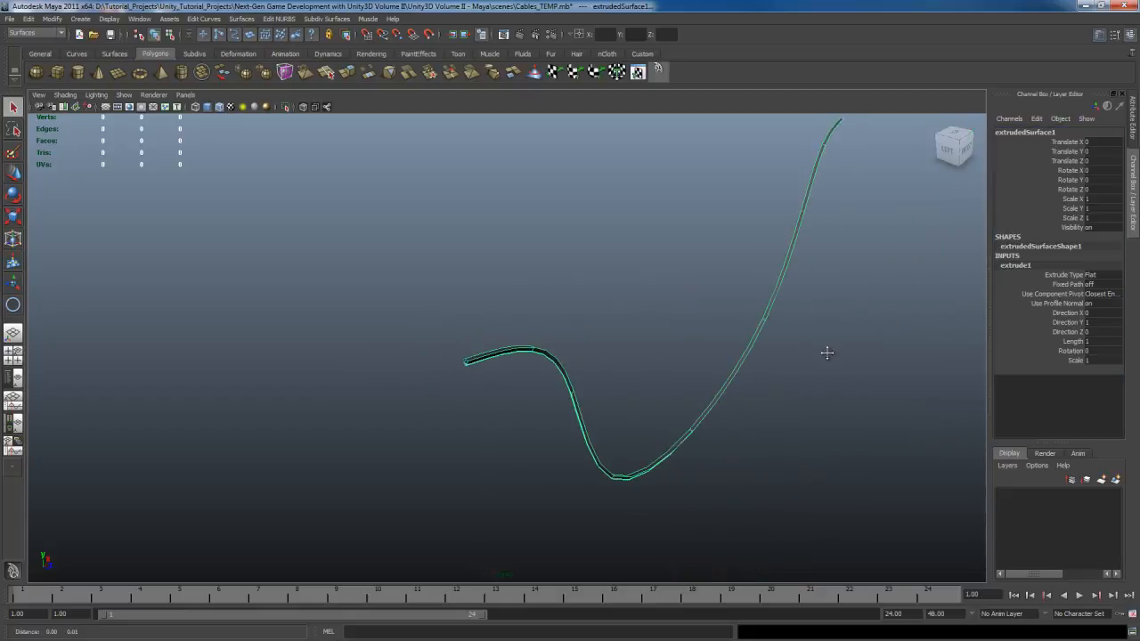
alt+middle_drag(824, 351, 761, 430)
alt+drag(603, 421, 531, 379)
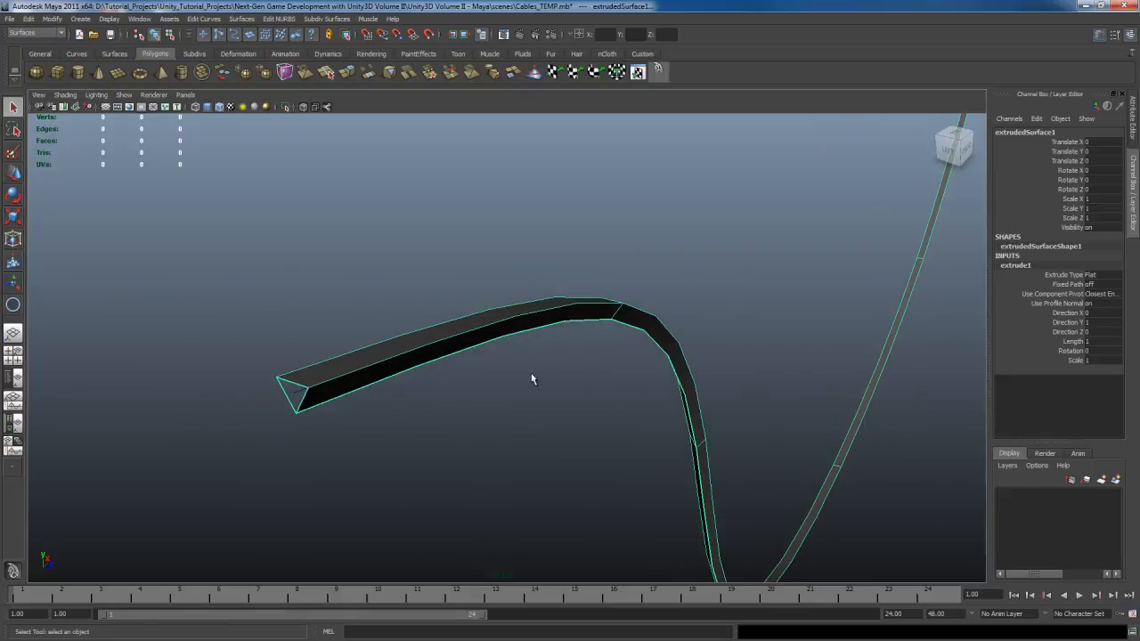
alt+drag(651, 413, 671, 377)
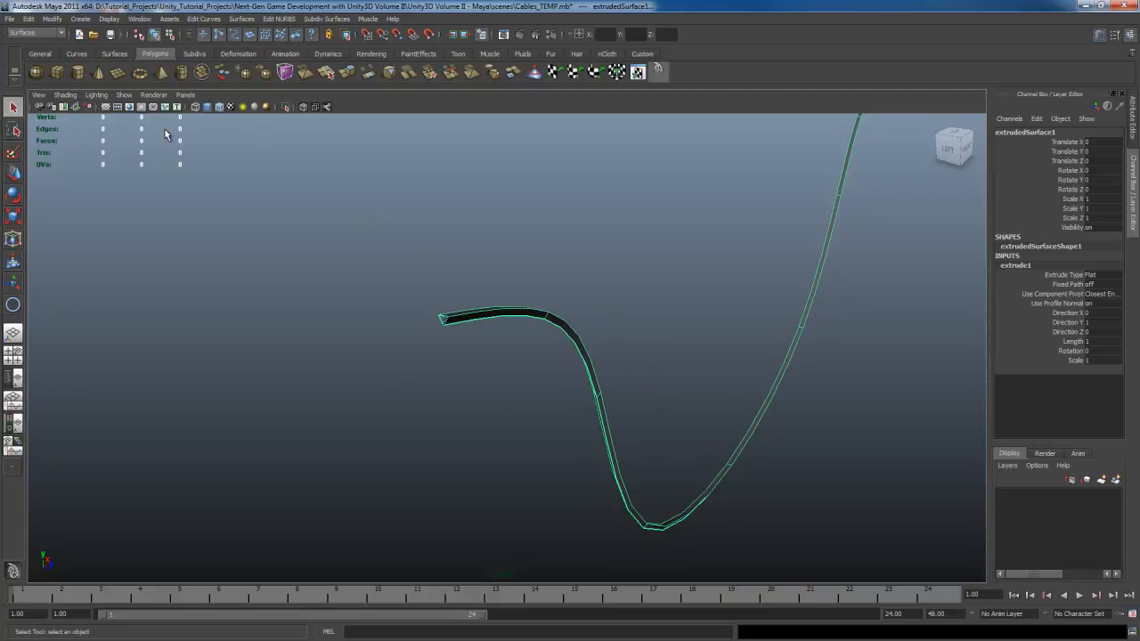
Open the NURBS to Polygons conversion options for the extruded cable and reset them to the defaults
click(53, 19)
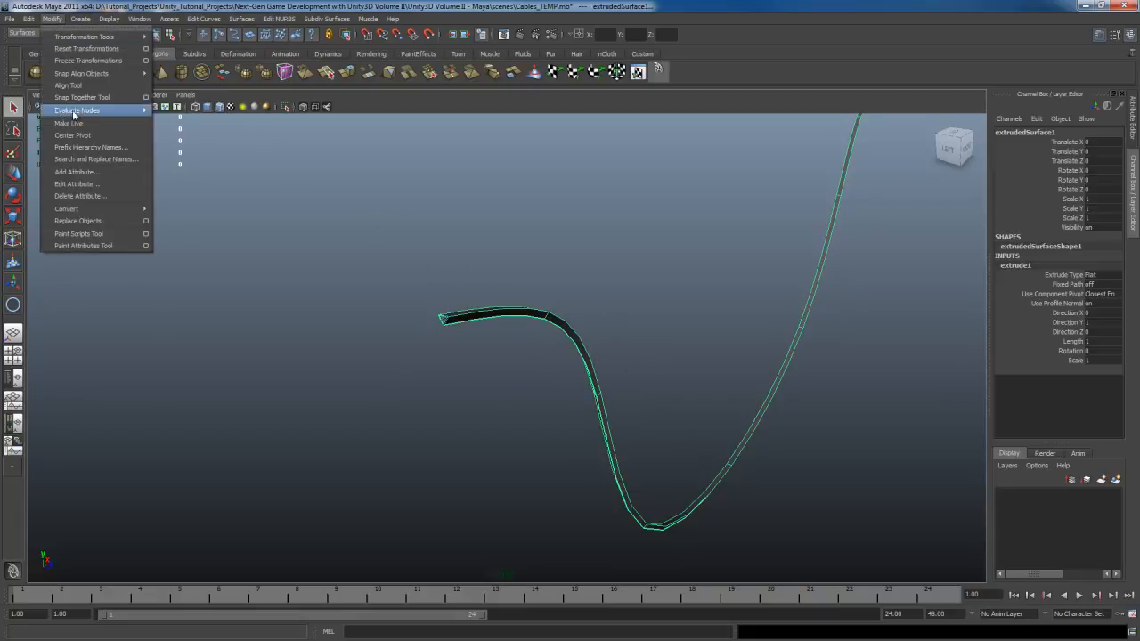
click(104, 221)
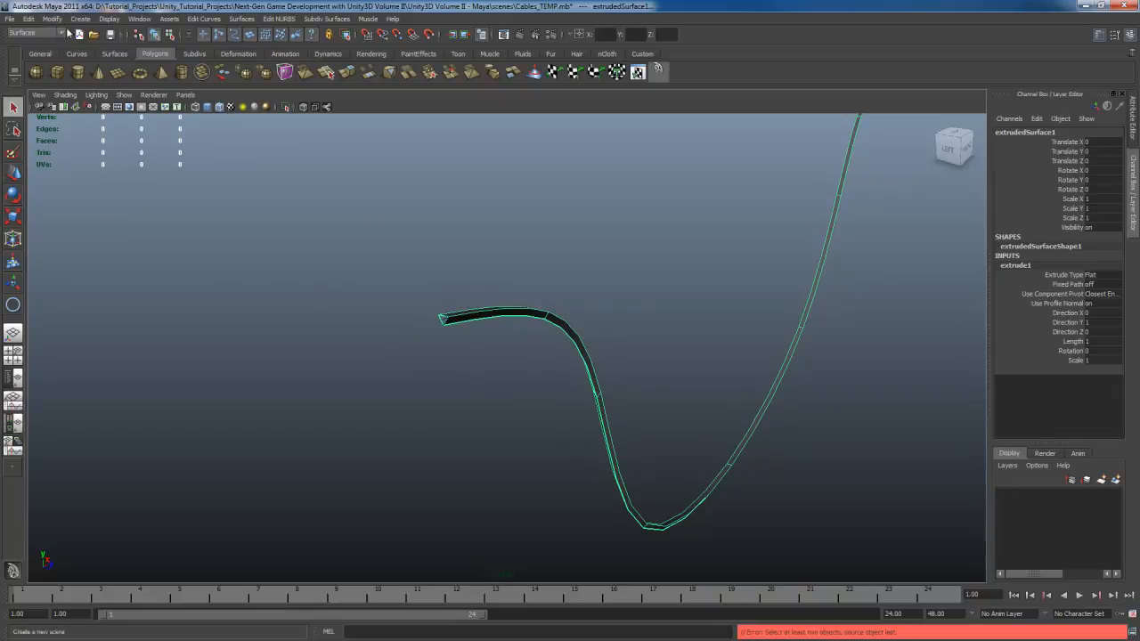
click(53, 18)
mouse_move(105, 212)
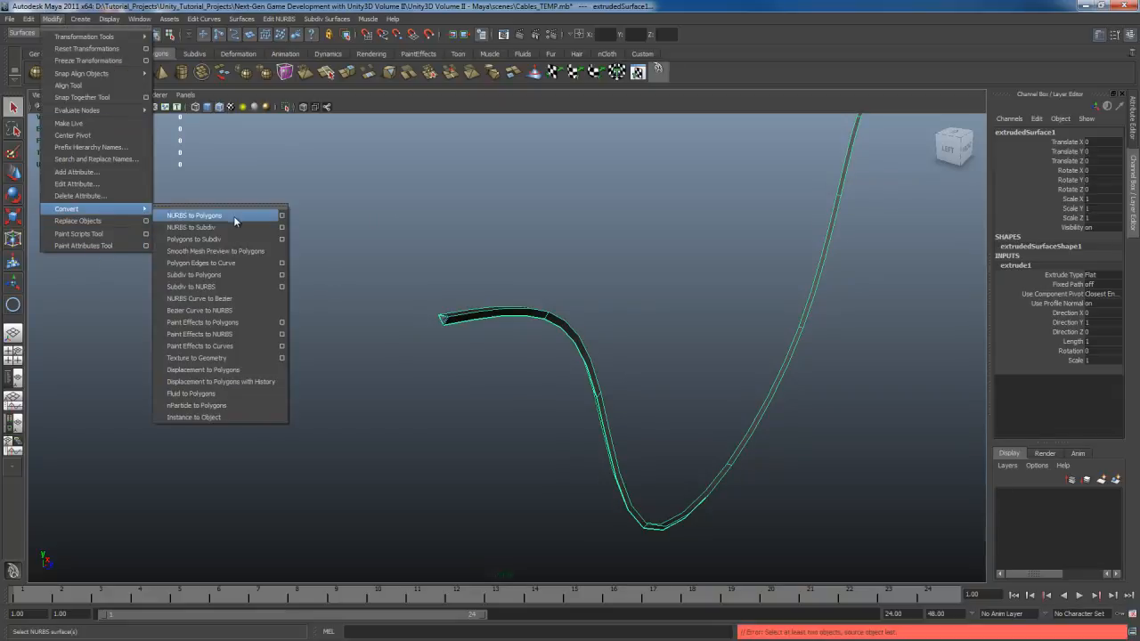
click(283, 215)
click(812, 211)
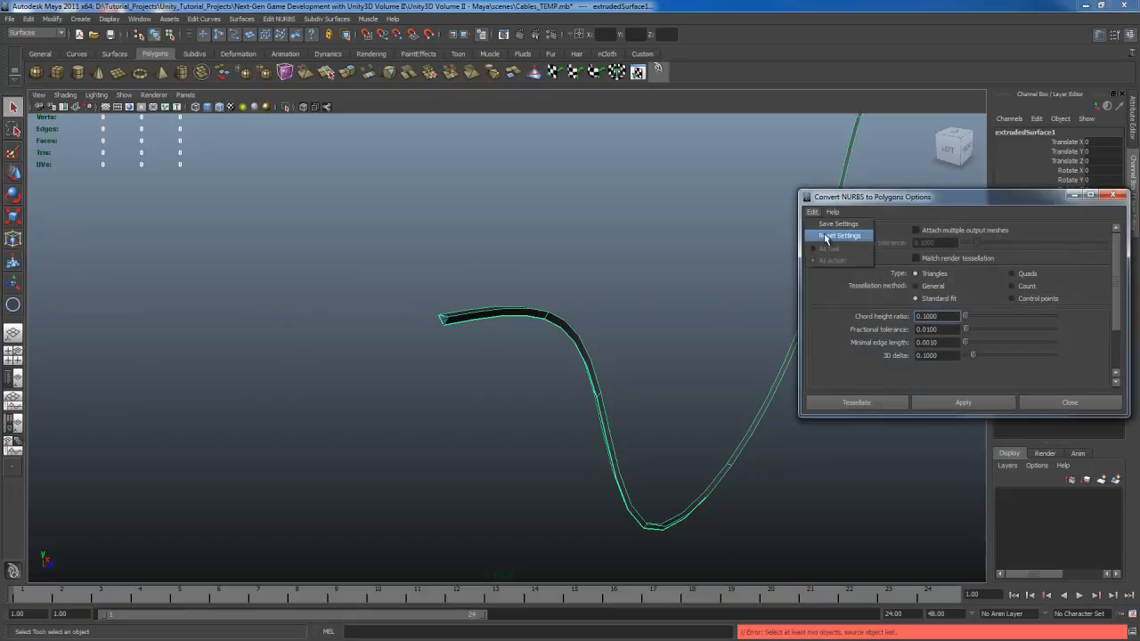
click(838, 235)
Try converting the cable surface to polygons with Triangles and the Standard fit tessellation method, and undo the conversion
mouse_move(650, 320)
alt+mouse_down()
mouse_move(550, 311)
mouse_move(666, 317)
mouse_move(653, 333)
alt+mouse_up()
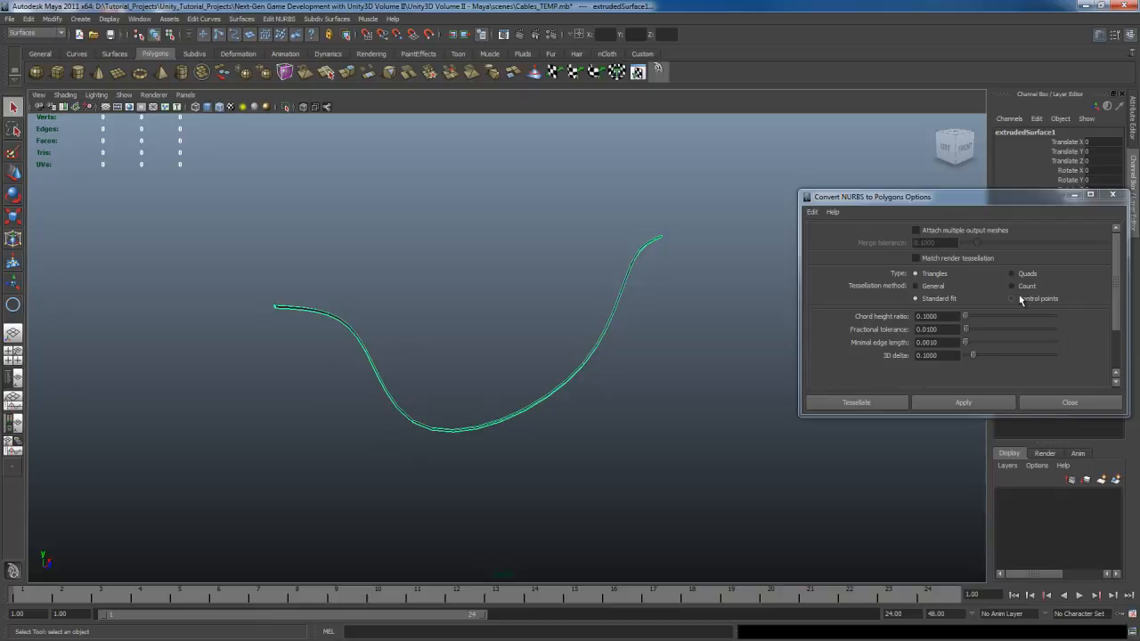
click(812, 212)
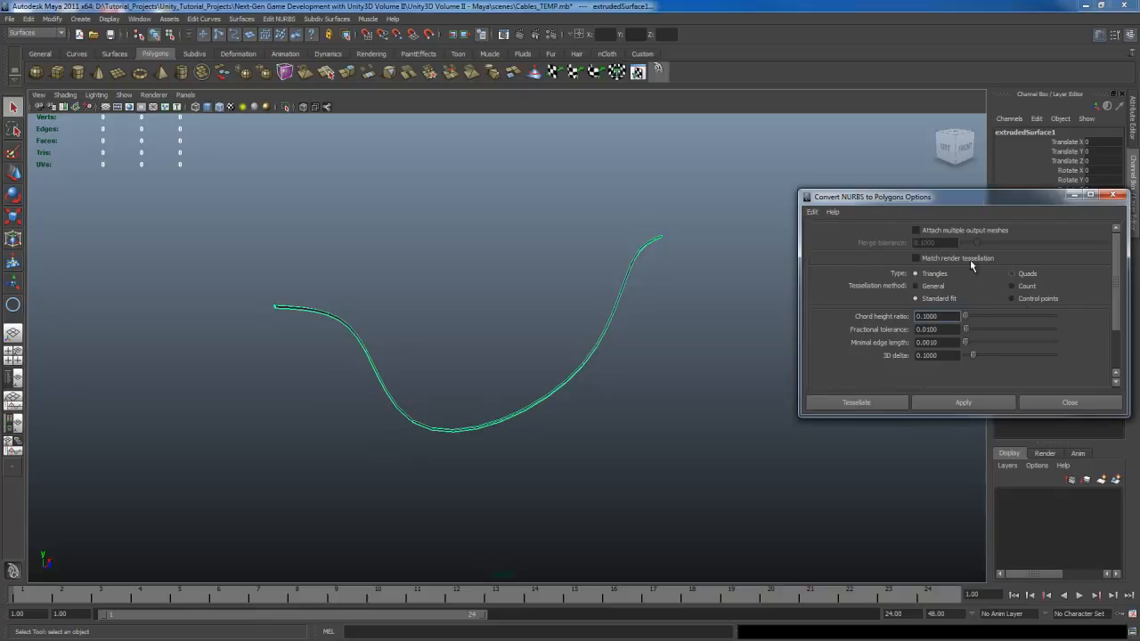
click(965, 403)
alt+drag(603, 419, 615, 311)
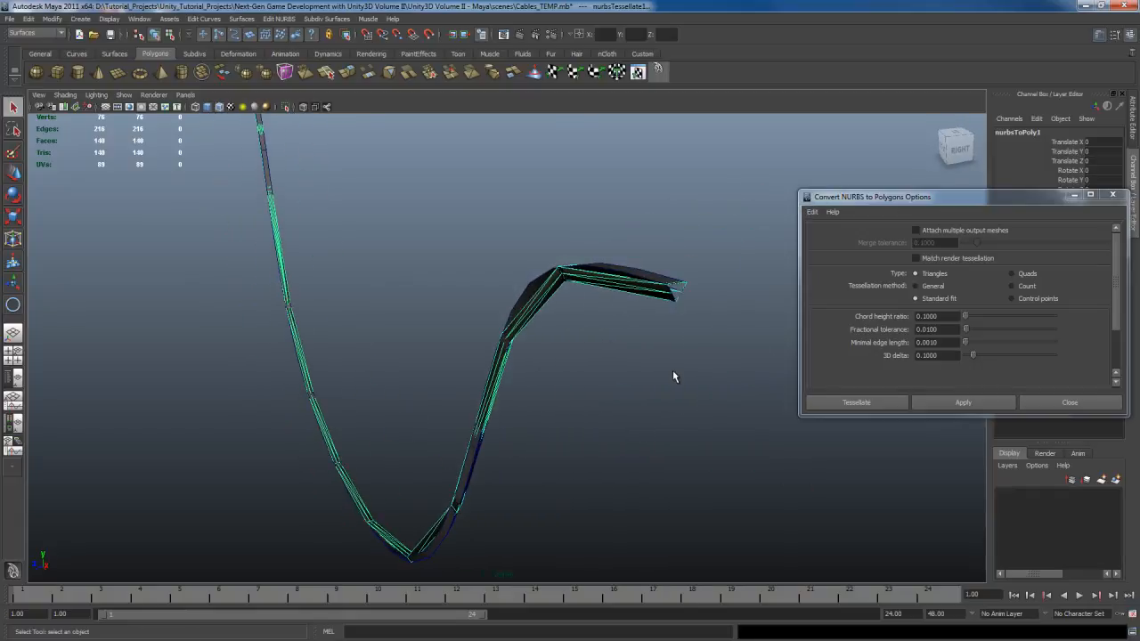
key(ctrl+z)
alt+drag(391, 397, 635, 372)
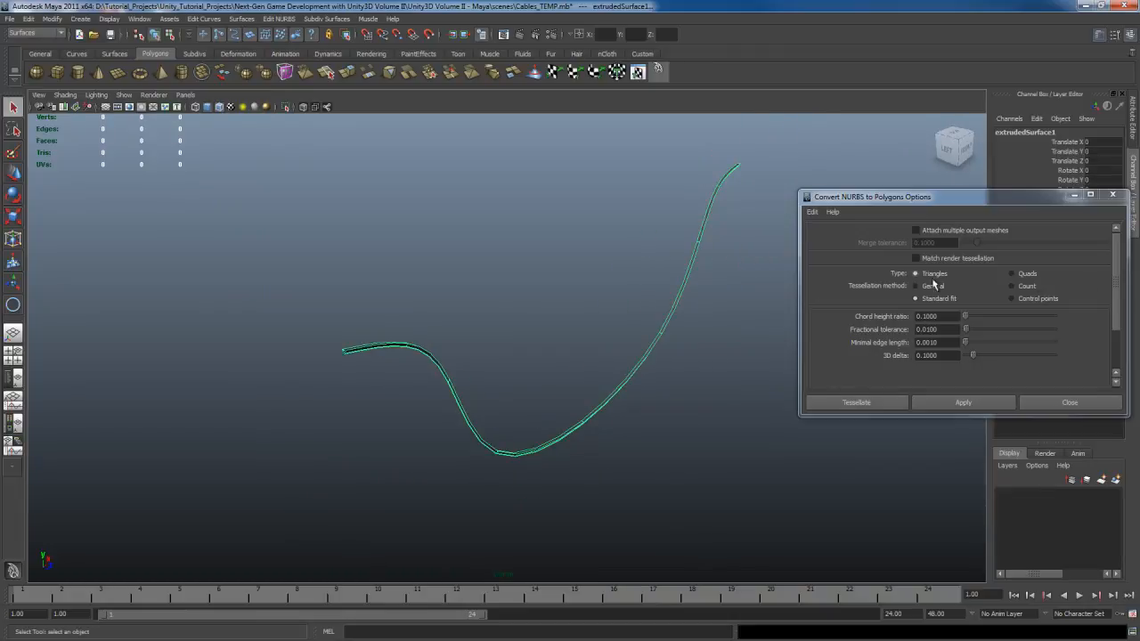
Set the NURBS to Polygons conversion to Quads with the General tessellation method, and enlarge the options window to show all settings
click(1028, 275)
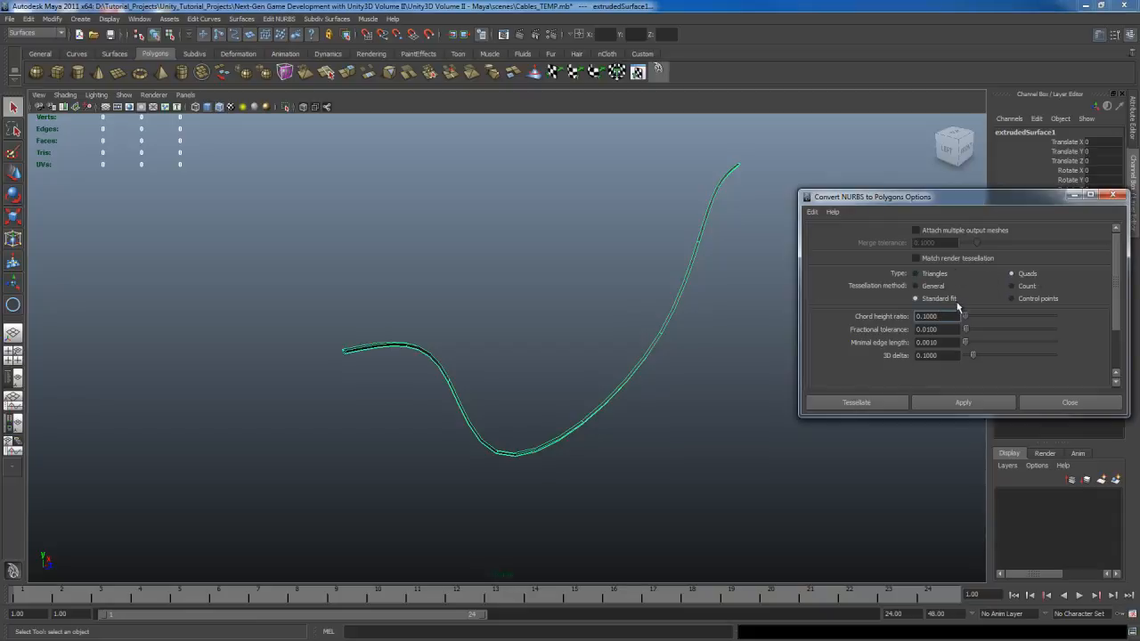
click(932, 286)
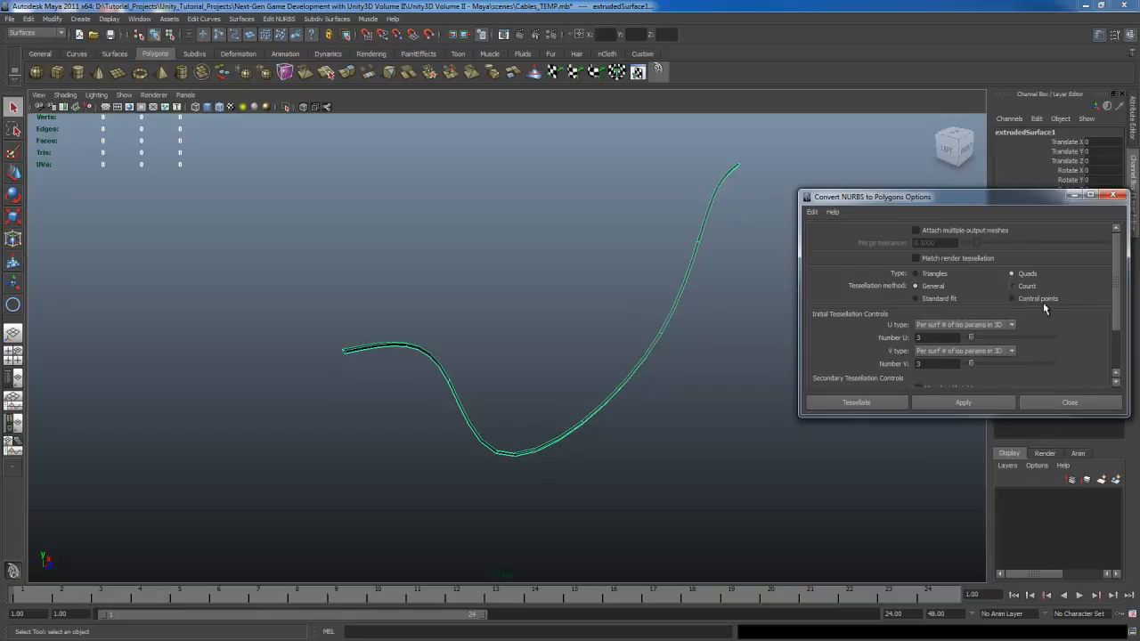
drag(1013, 201, 982, 127)
drag(960, 342, 970, 441)
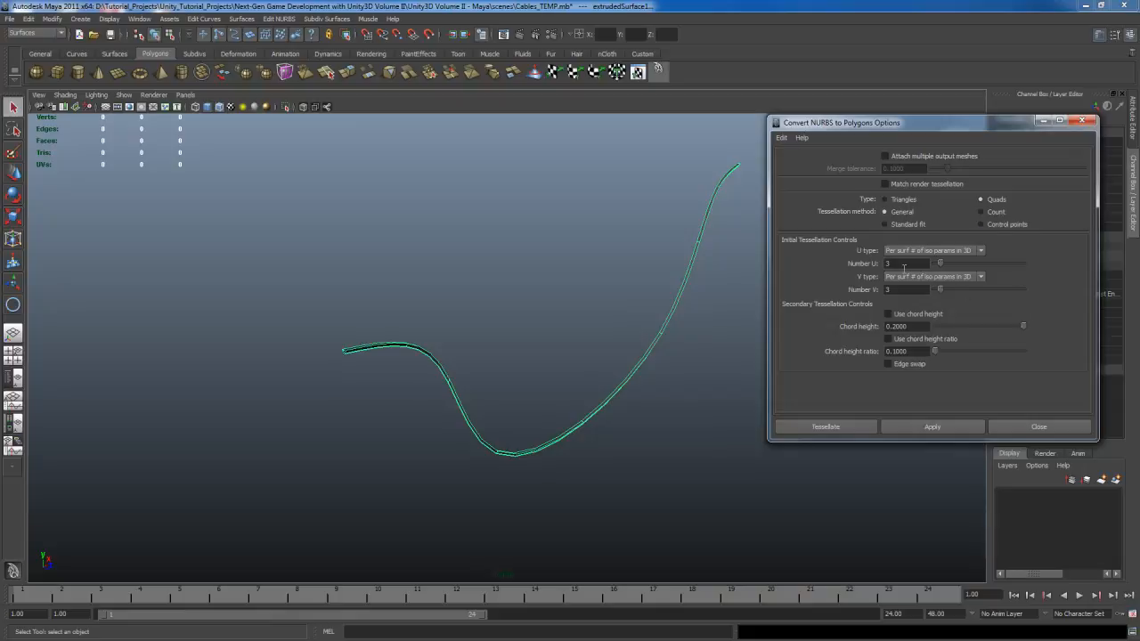
Try converting the cable surface with 3 divisions in both U and V, inspect the mesh and undo the conversion
click(901, 427)
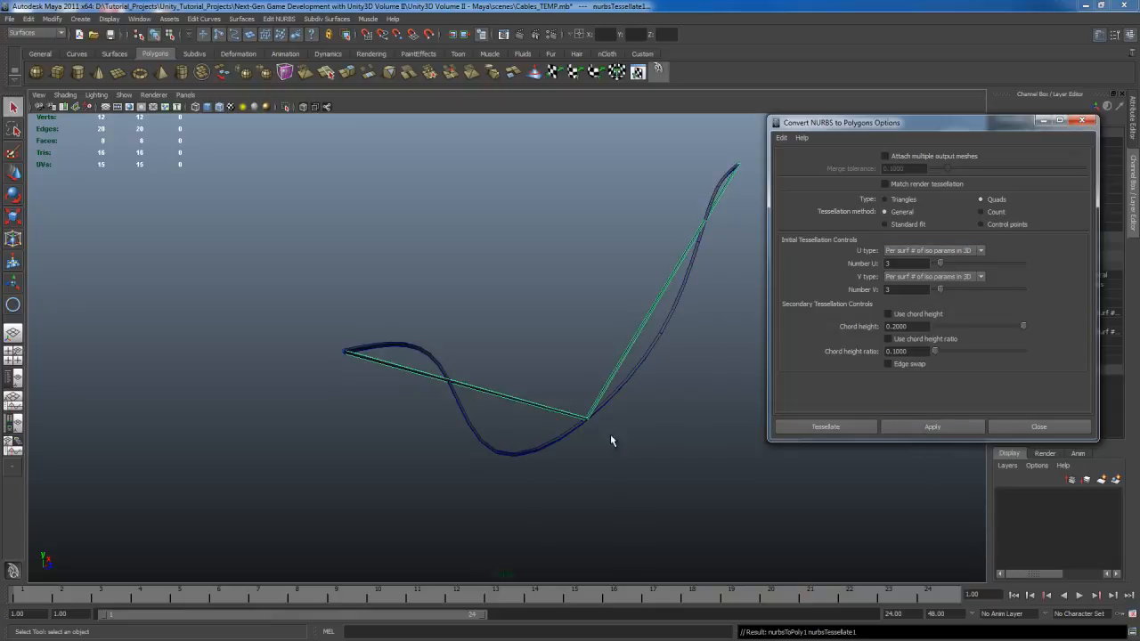
scroll(649, 392, up, 6)
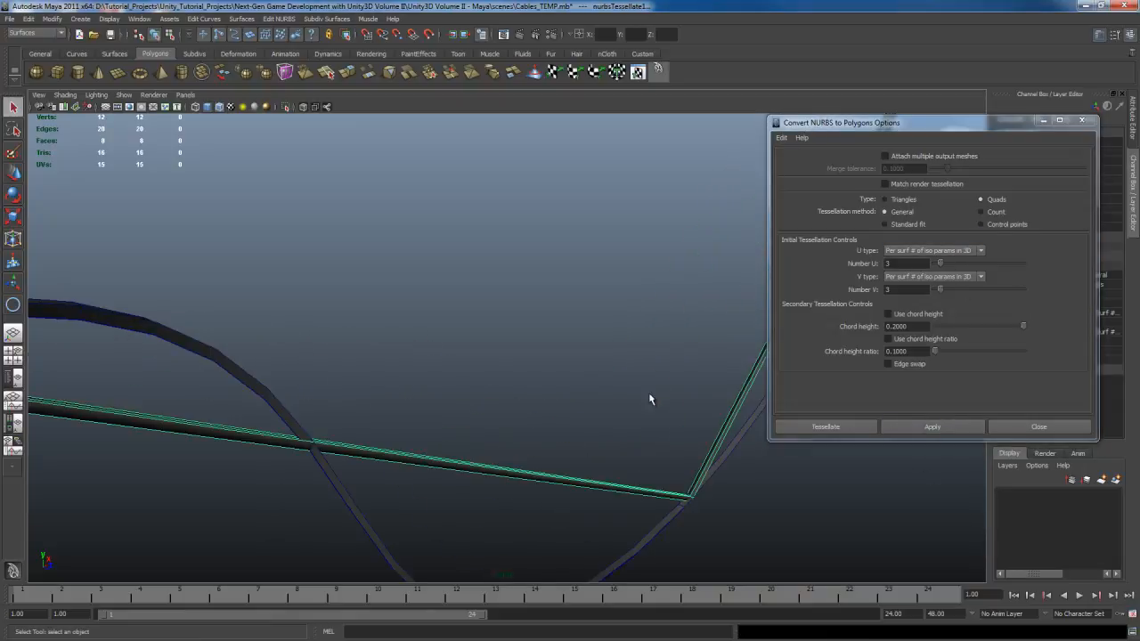
alt+middle_drag(483, 414, 496, 418)
alt+drag(496, 417, 498, 412)
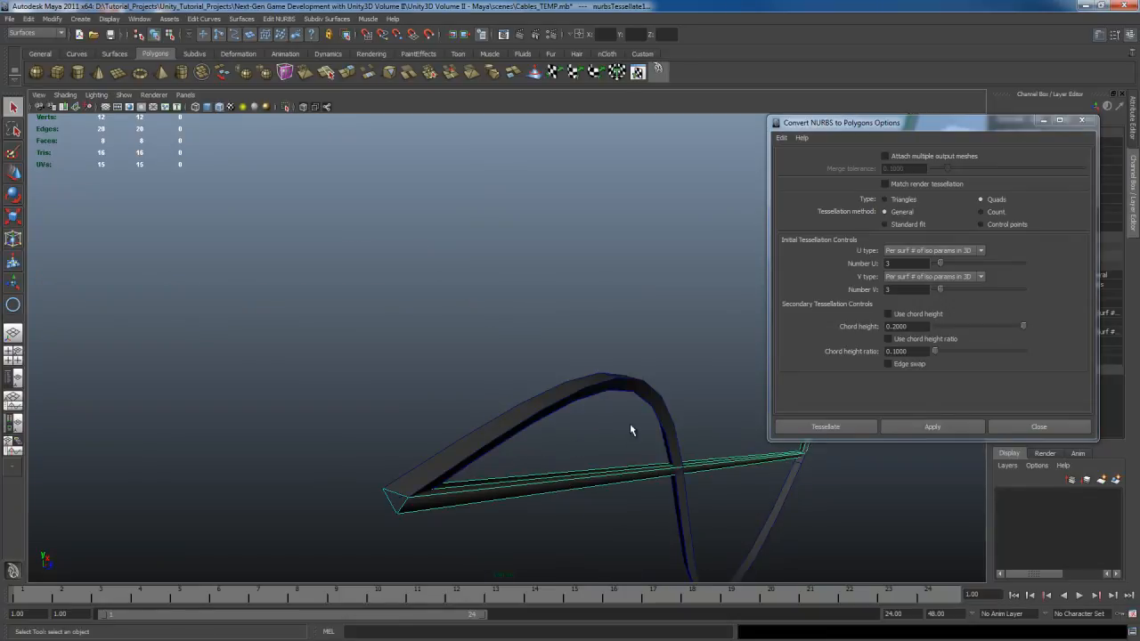
key(ctrl+z)
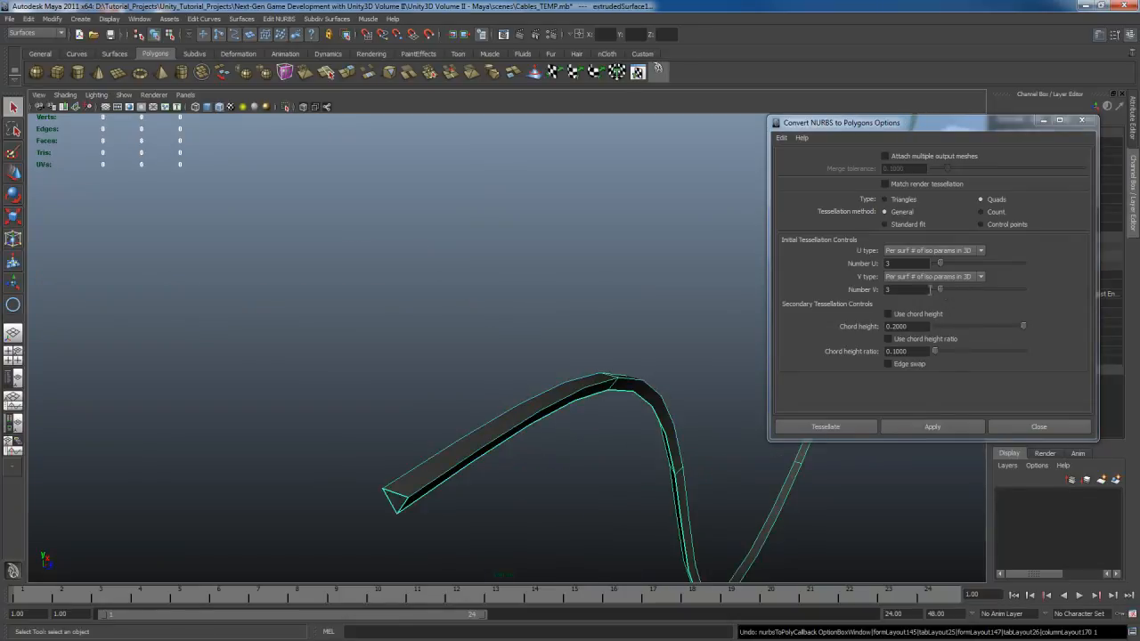
Set Number V to 1 and Number U to 12, try the cable conversion with these values, and undo it
drag(942, 288, 933, 288)
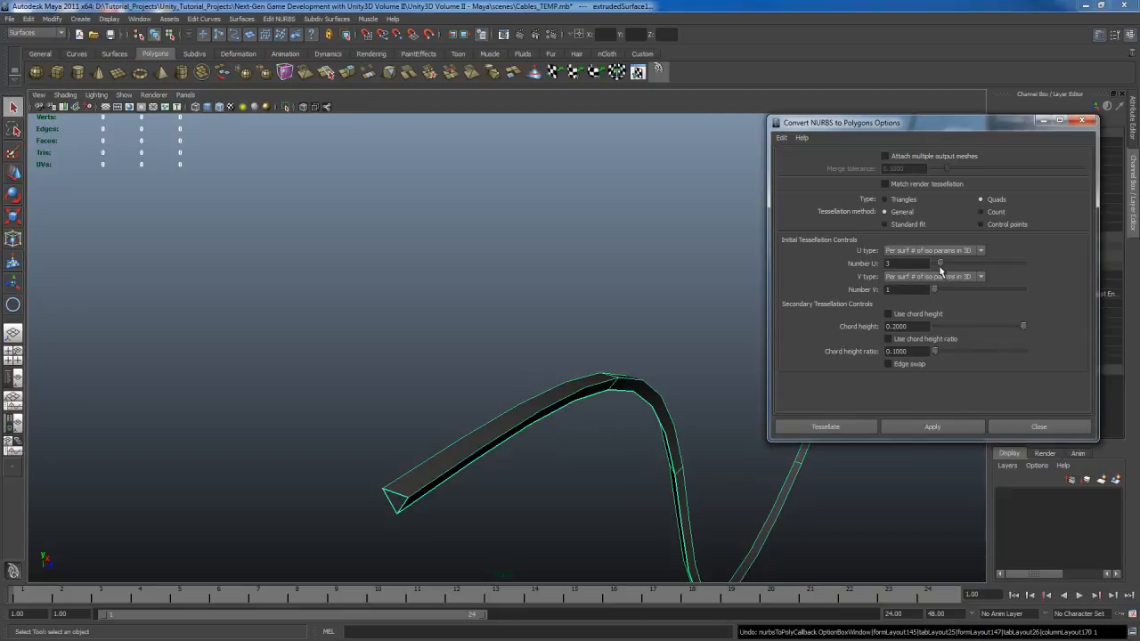
drag(940, 270, 962, 270)
click(914, 426)
alt+drag(745, 481, 617, 462)
key(ctrl+z)
Set Number U to 15, convert the cable surface to polygons and compare the mesh with the original surface
click(913, 264)
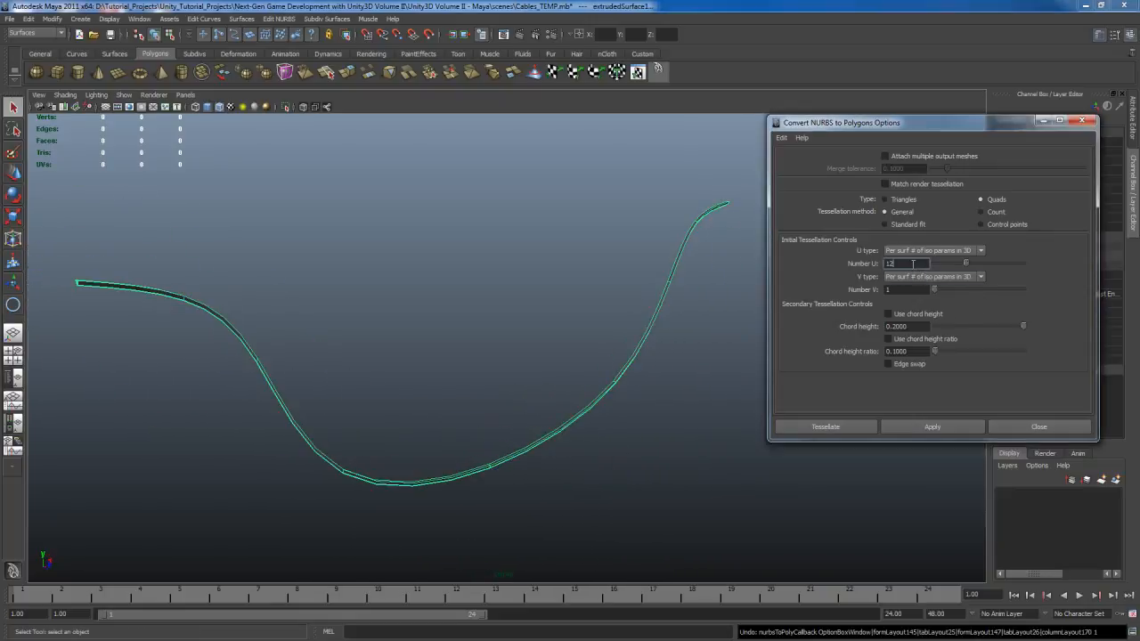
text(15)
click(930, 428)
alt+drag(529, 461, 622, 474)
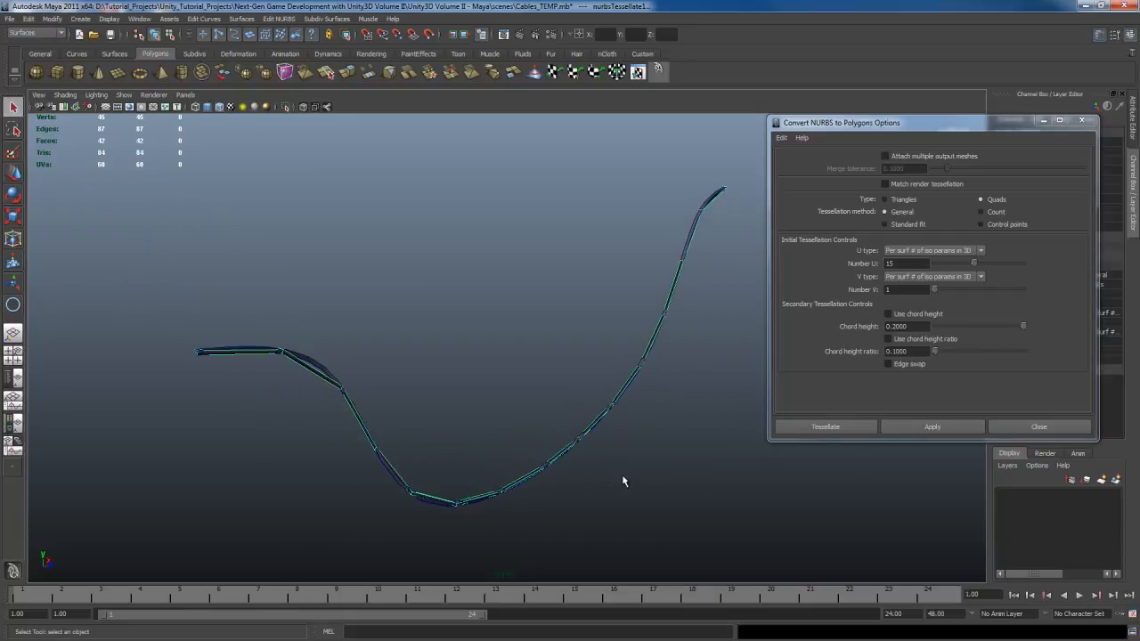
click(1039, 430)
alt+middle_drag(536, 404, 687, 389)
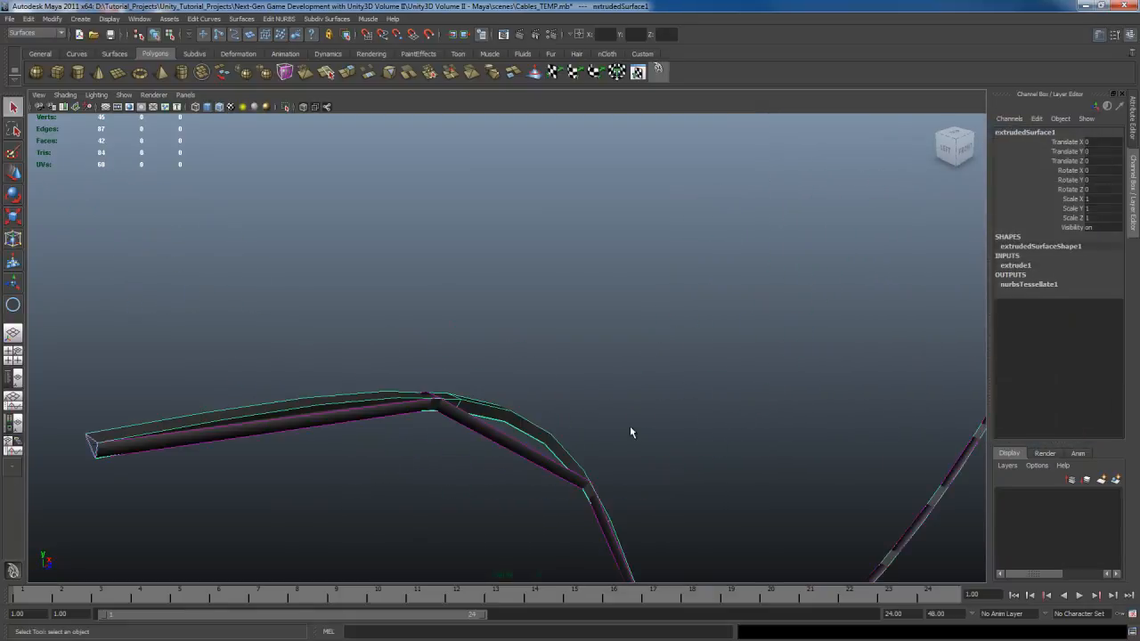
scroll(676, 432, down, 2)
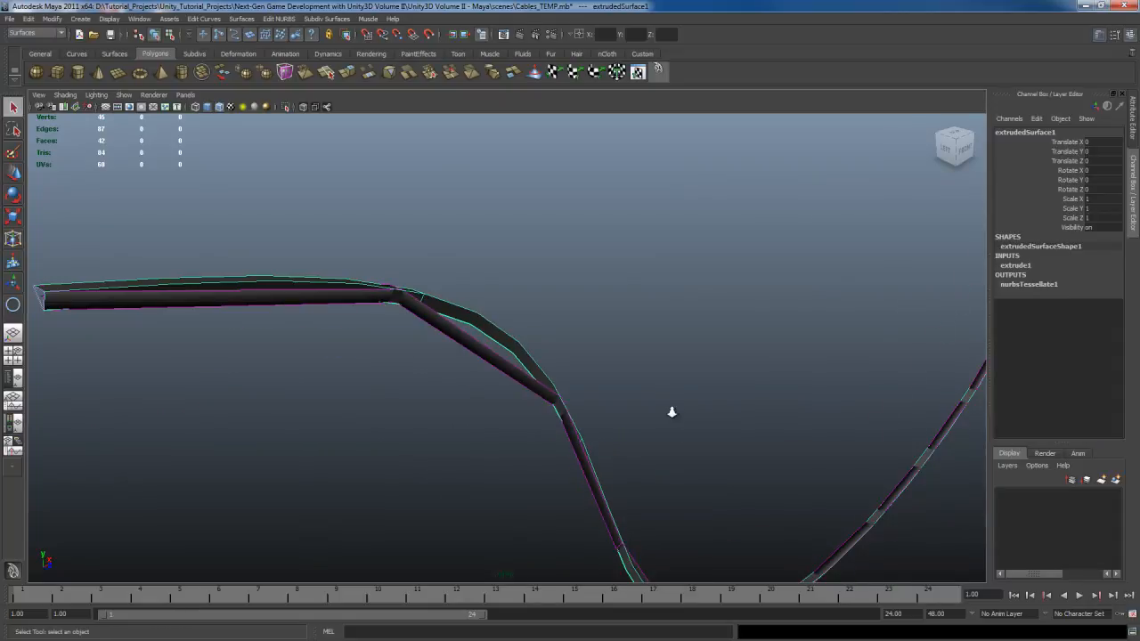
scroll(672, 417, down, 5)
Show the extruded surface's control vertices and try moving the group at the cable's lowest point
right_drag(519, 350, 556, 384)
alt+drag(554, 394, 615, 437)
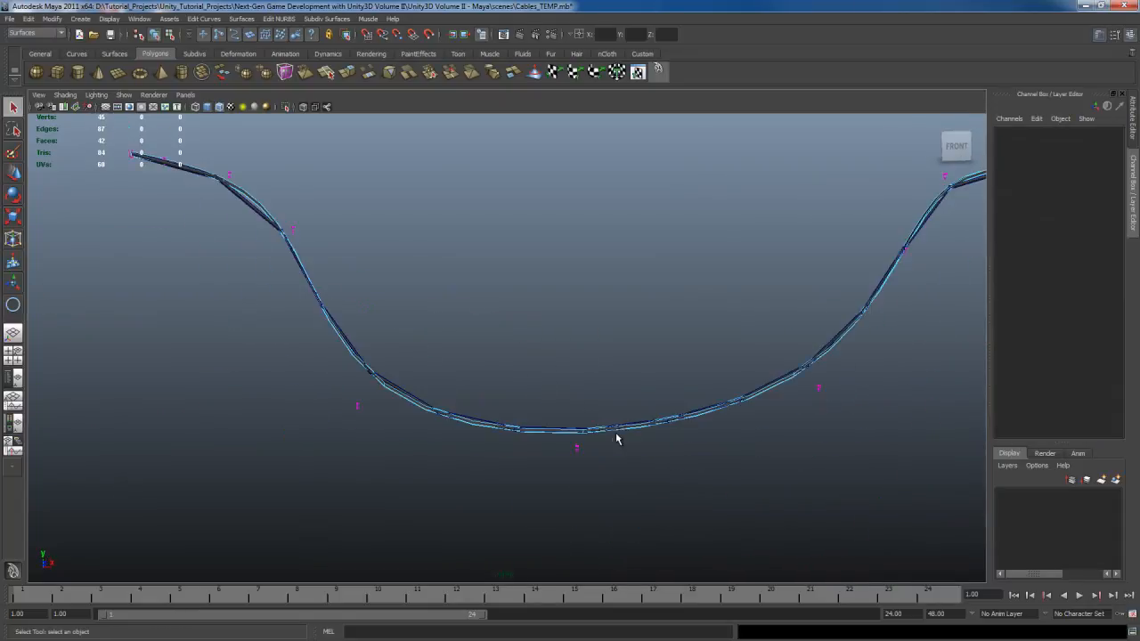
drag(556, 366, 728, 552)
key(w)
mouse_move(698, 529)
middle_down()
mouse_move(699, 397)
mouse_move(715, 540)
middle_up()
alt+drag(715, 540, 679, 473)
alt+drag(596, 465, 678, 466)
alt+drag(815, 425, 690, 447)
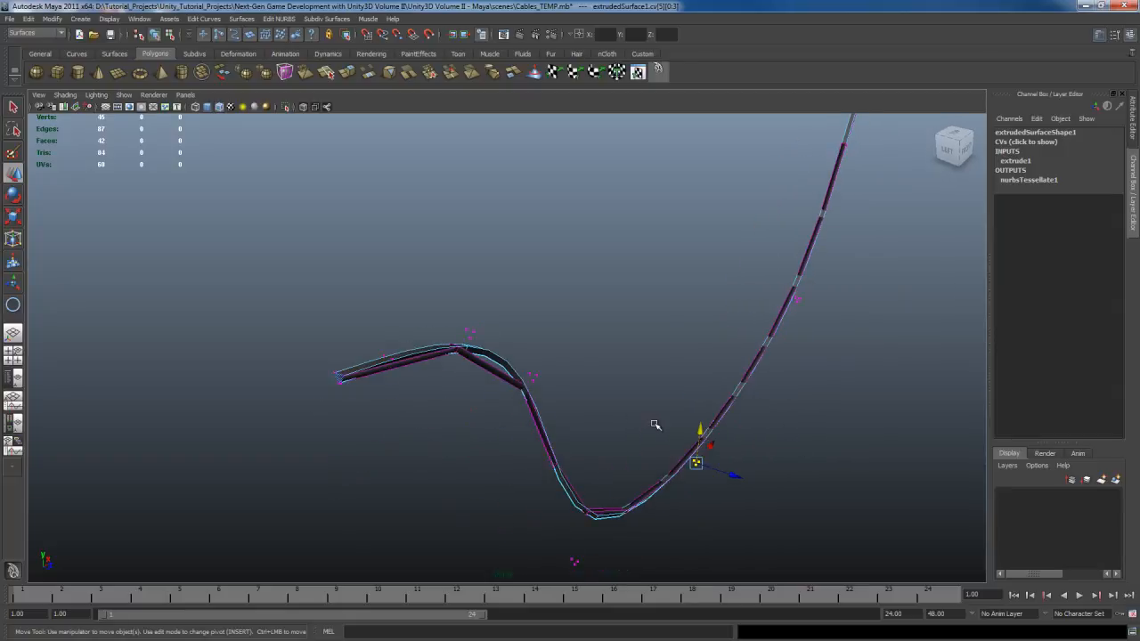
key(q)
Delete the construction history of the cable mesh and extruded surface, and remove the surface and the path curve
click(614, 505)
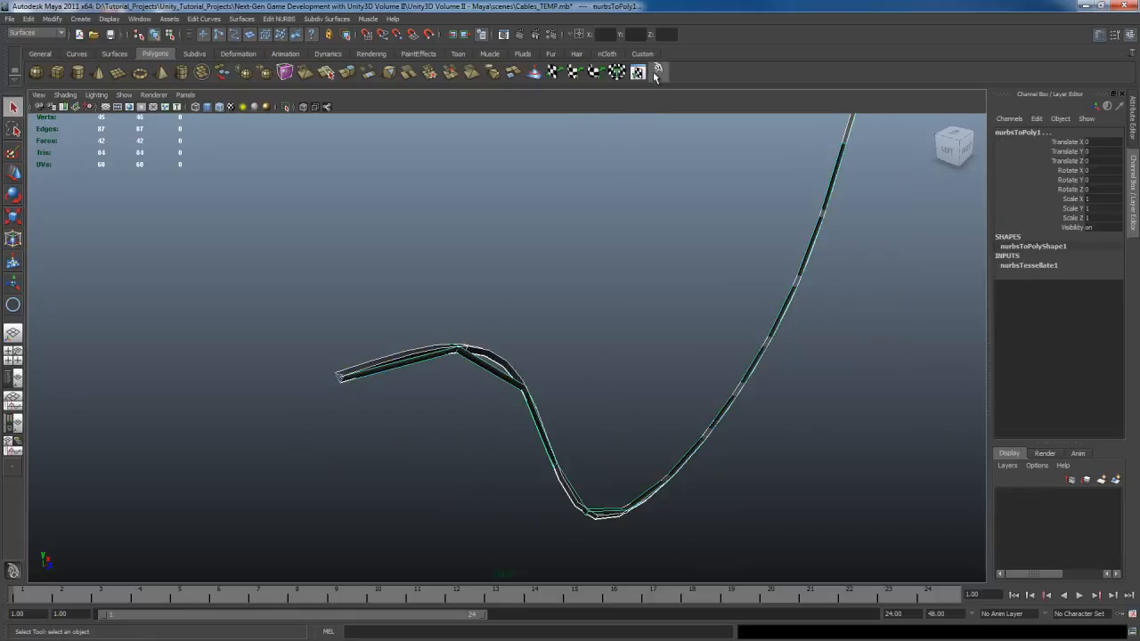
click(657, 73)
click(509, 376)
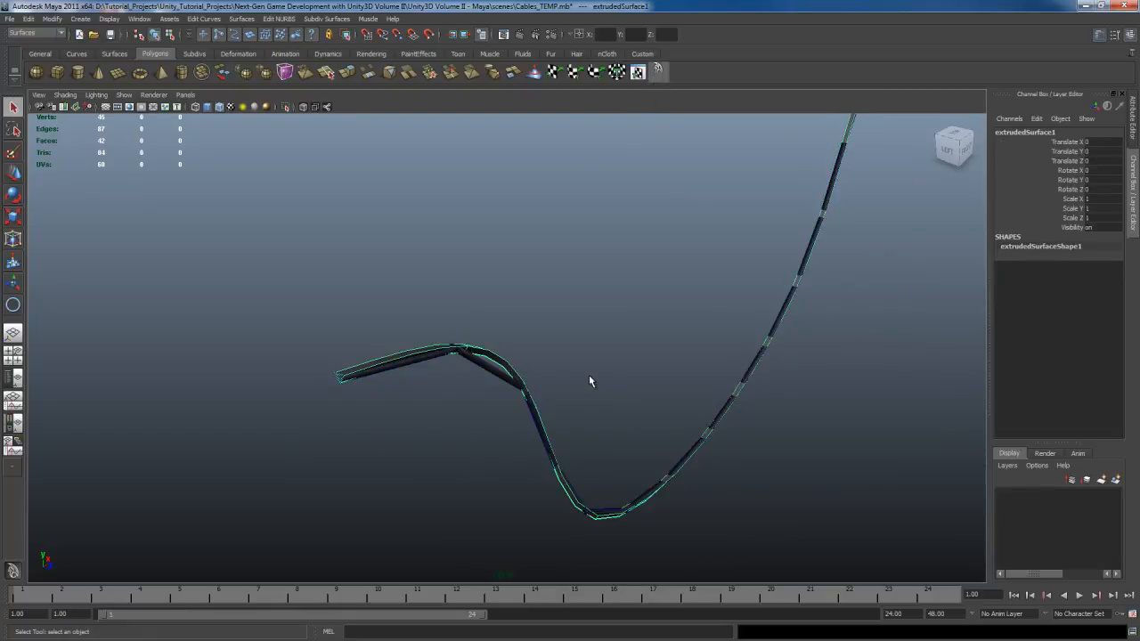
click(491, 354)
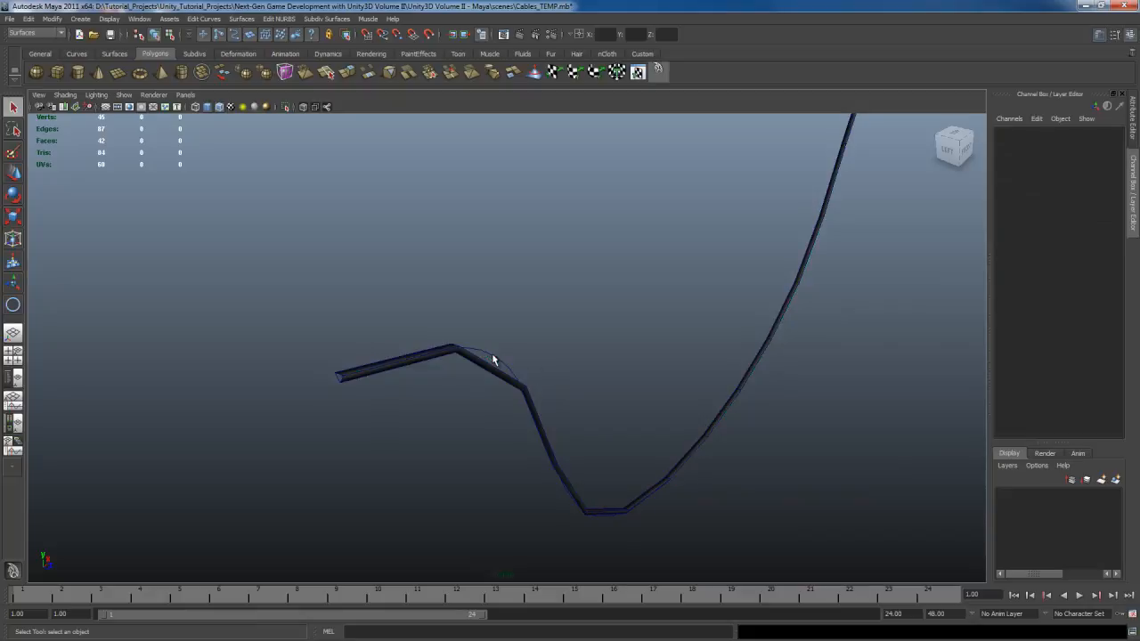
click(492, 353)
alt+drag(641, 356, 313, 359)
click(618, 340)
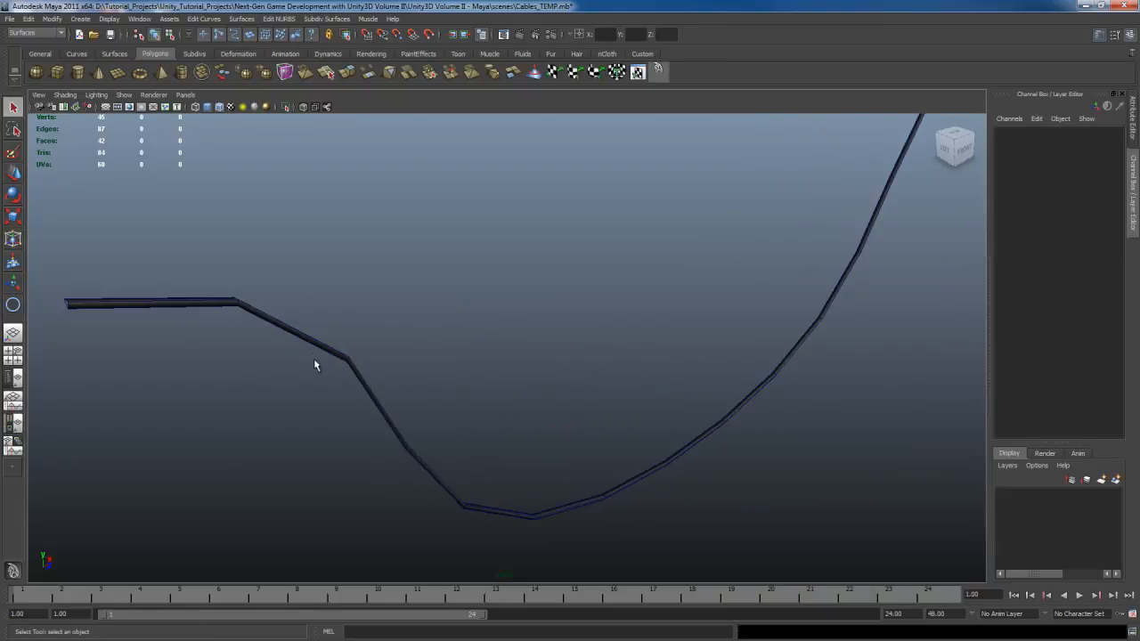
Bevel the edge loop at the sharp bend near the cable mesh's right end, using the default Bevel settings
click(371, 396)
alt+drag(371, 400, 493, 407)
scroll(495, 410, down, 3)
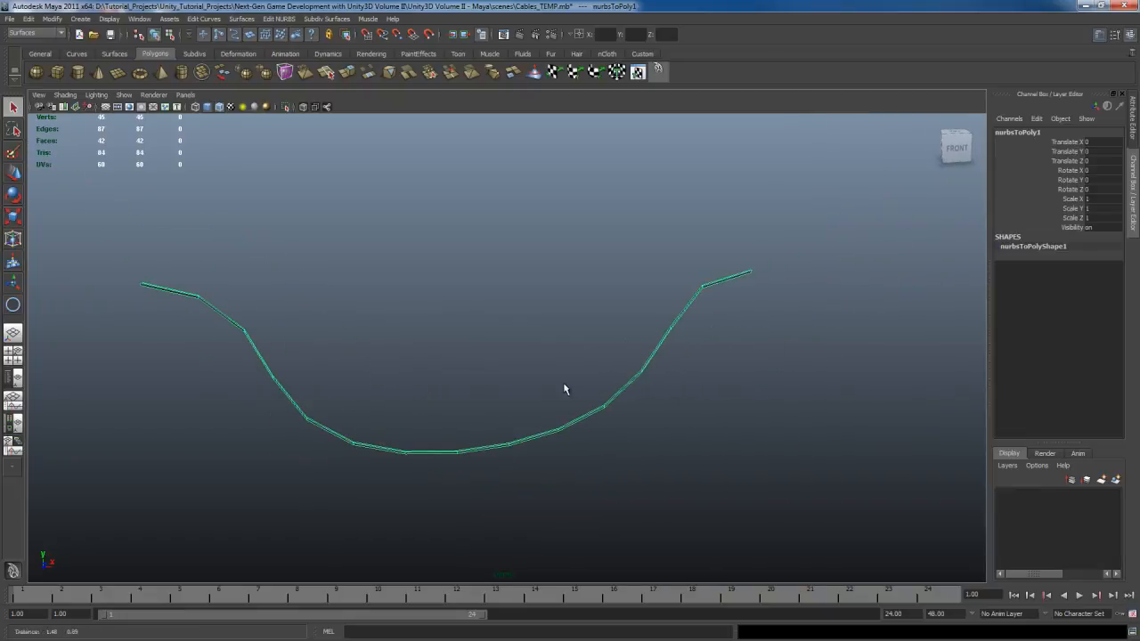
alt+drag(563, 388, 551, 417)
scroll(609, 374, up, 3)
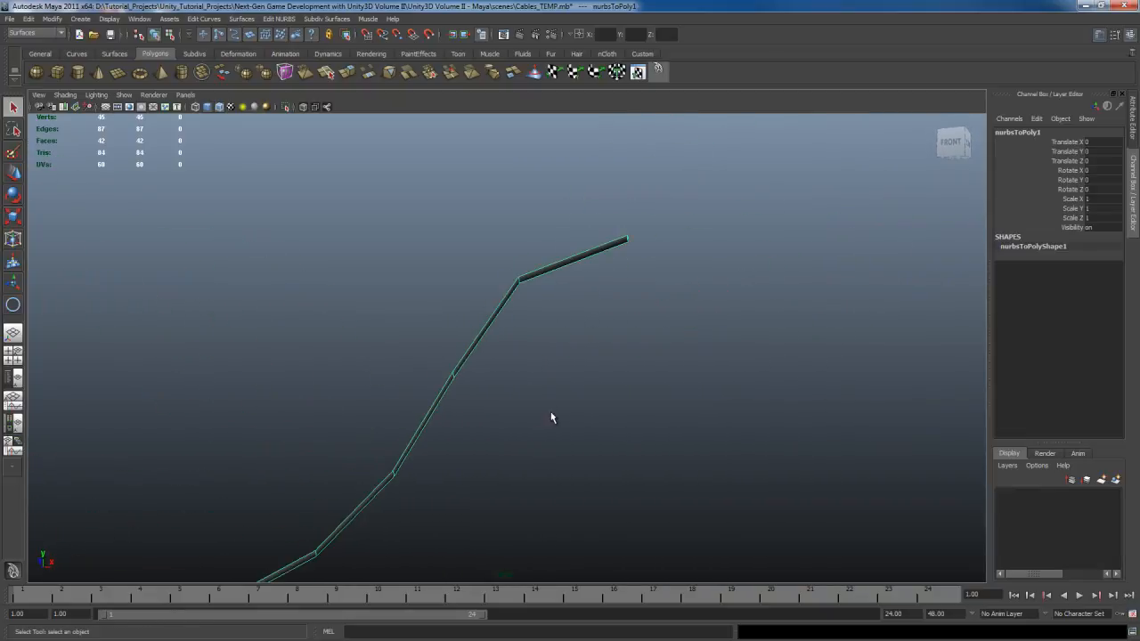
scroll(551, 418, up, 3)
alt+drag(580, 247, 572, 229)
right_drag(573, 229, 657, 224)
double_click(510, 243)
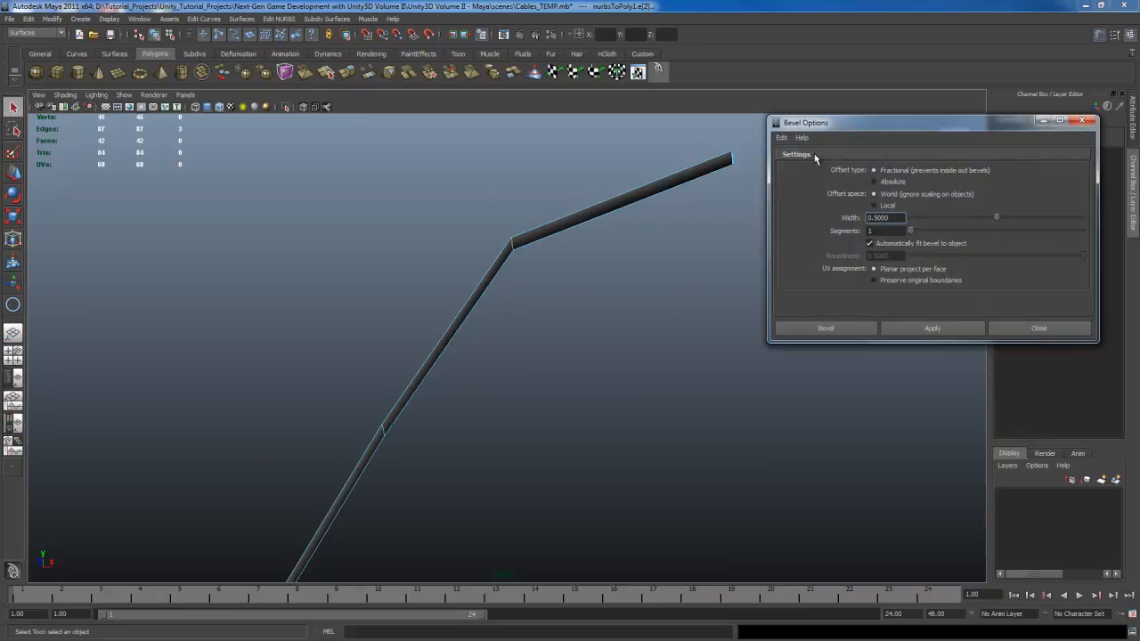
click(781, 138)
click(805, 175)
click(848, 328)
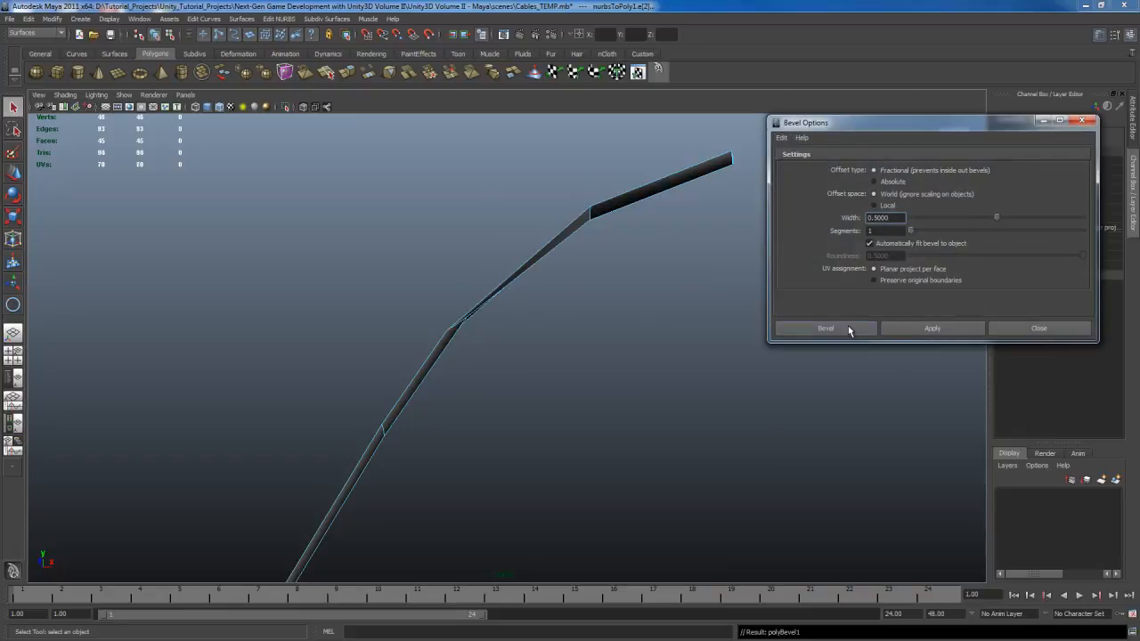
Set the bevel at the cable's bend to 2 segments with an offset of 0.4
click(1068, 189)
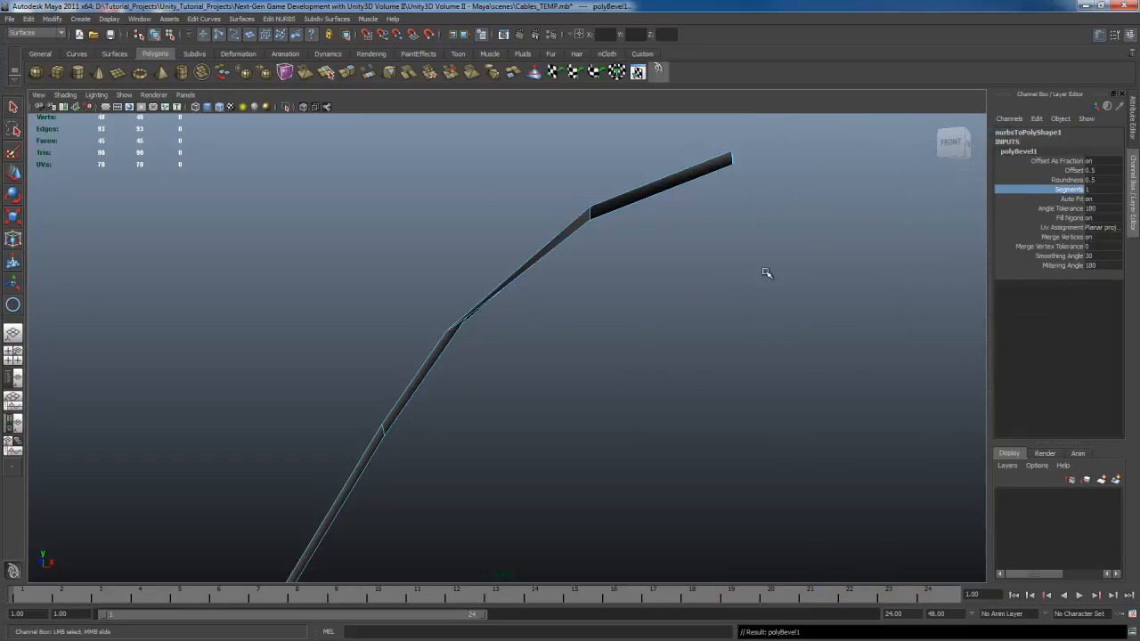
middle_drag(765, 273, 763, 240)
click(1073, 170)
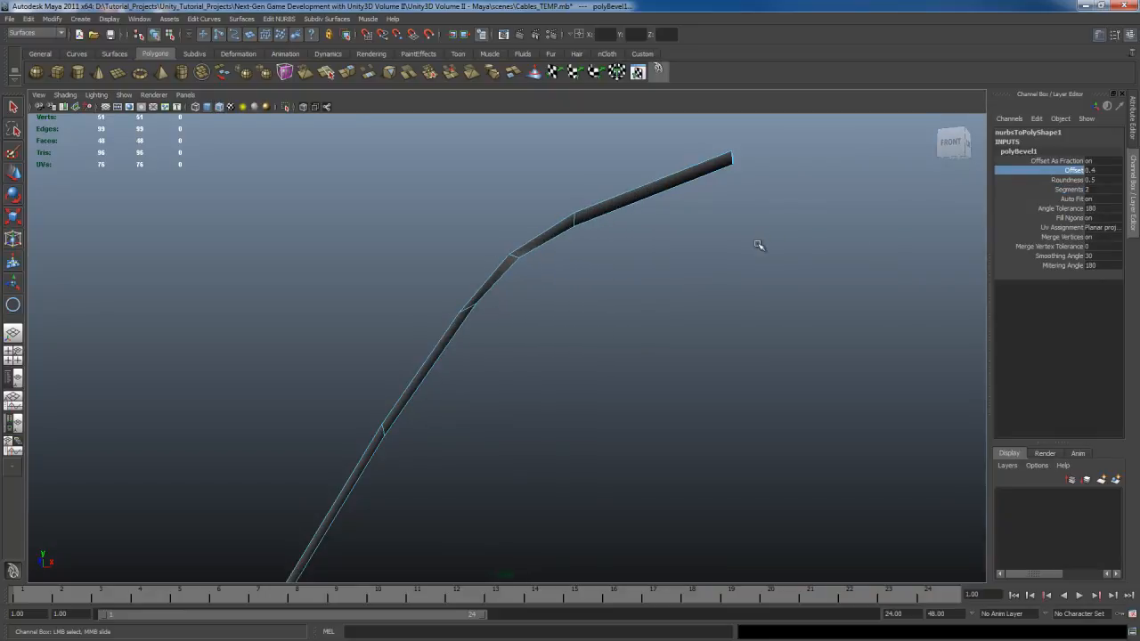
alt+drag(518, 260, 538, 265)
click(1067, 190)
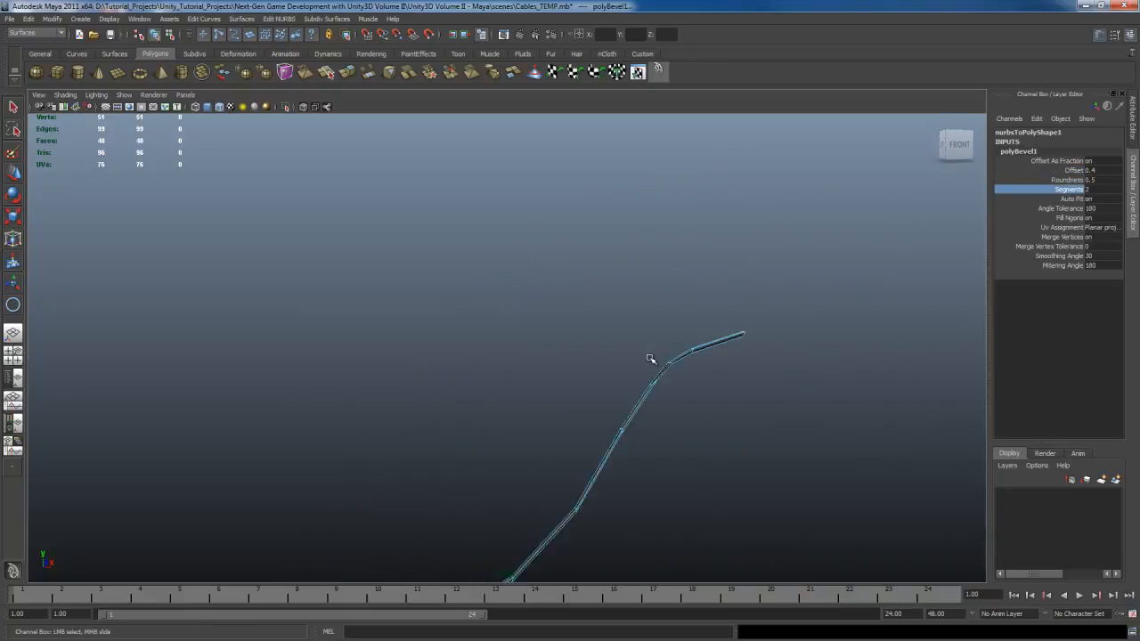
alt+drag(650, 359, 730, 410)
Return to object mode and select the whole cable mesh
right_click(731, 409)
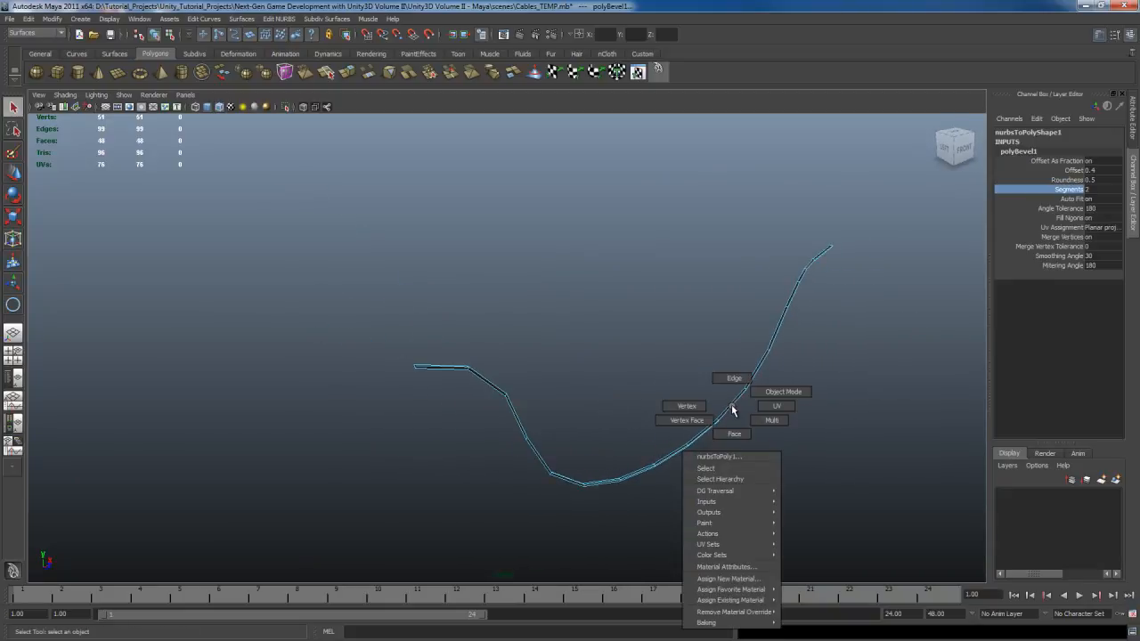
right_drag(732, 406, 771, 392)
alt+drag(643, 385, 666, 408)
drag(830, 374, 700, 453)
alt+middle_drag(725, 470, 680, 445)
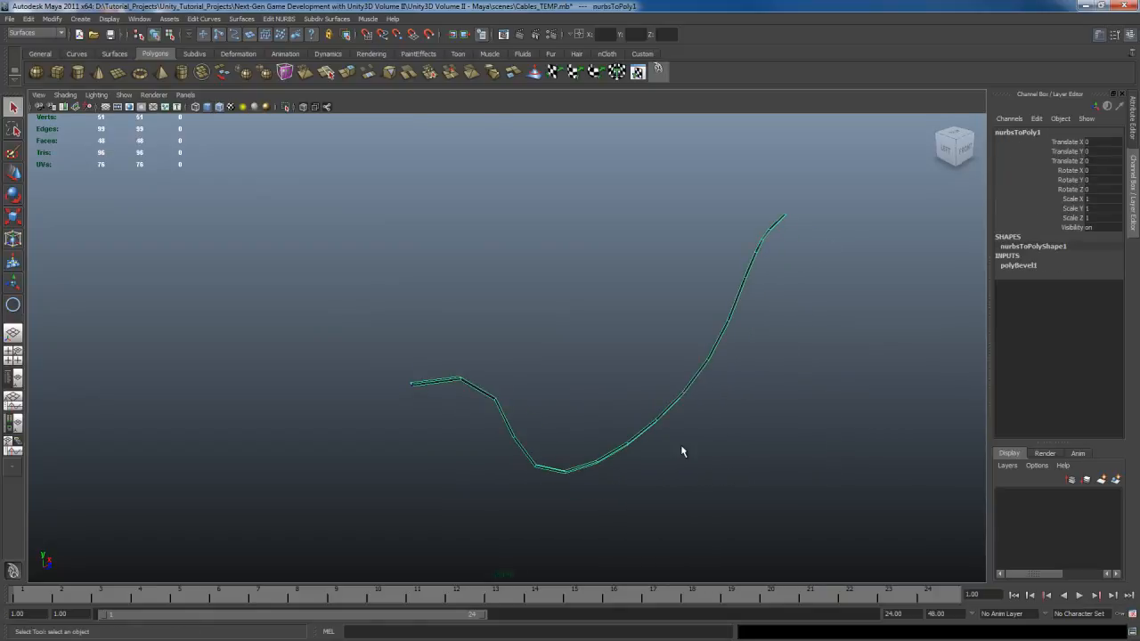
alt+right_drag(681, 446, 704, 440)
mouse_move(704, 439)
alt+mouse_down()
mouse_move(657, 445)
mouse_move(725, 442)
mouse_move(700, 443)
alt+mouse_up()
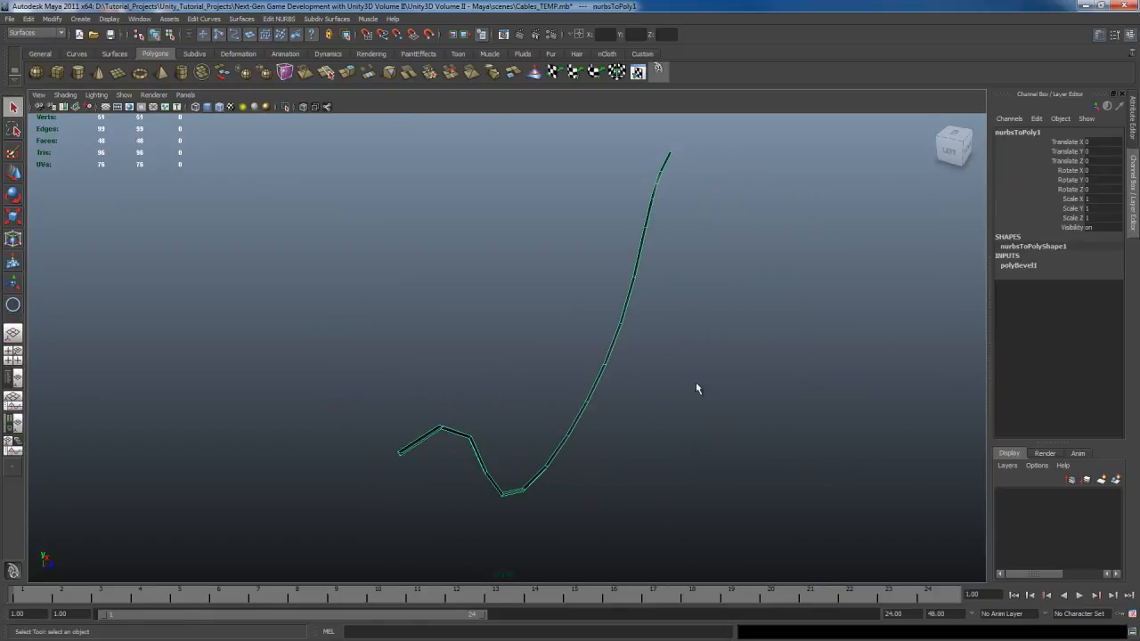
Examine the cable's straightness in the top view and its shape in the four-view layout and perspective view
key(space)
key(space)
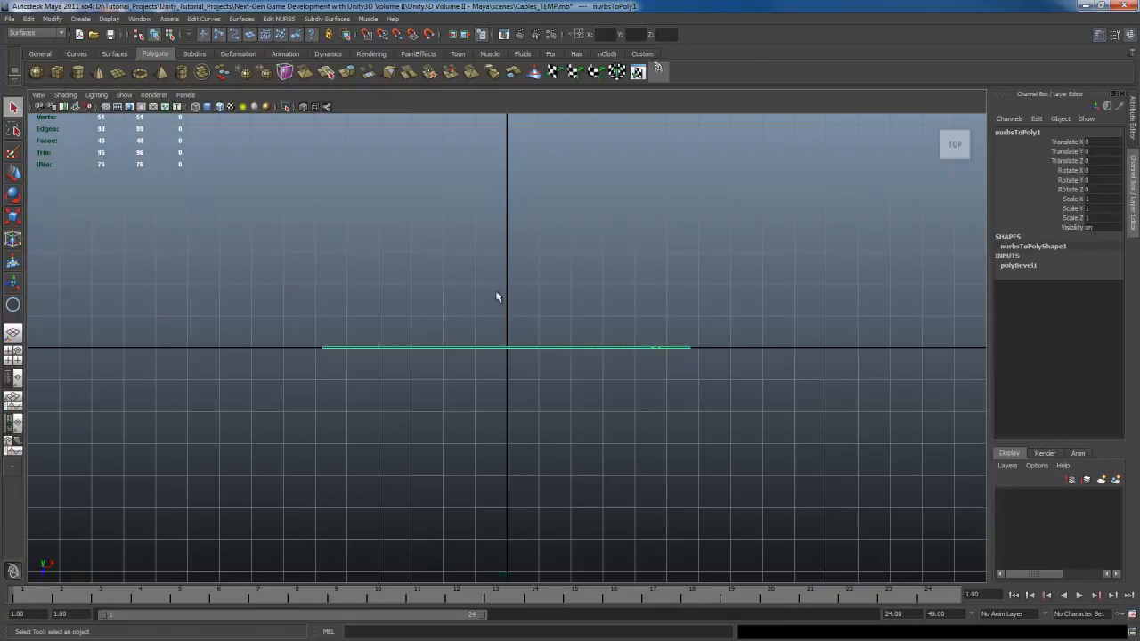
key(f)
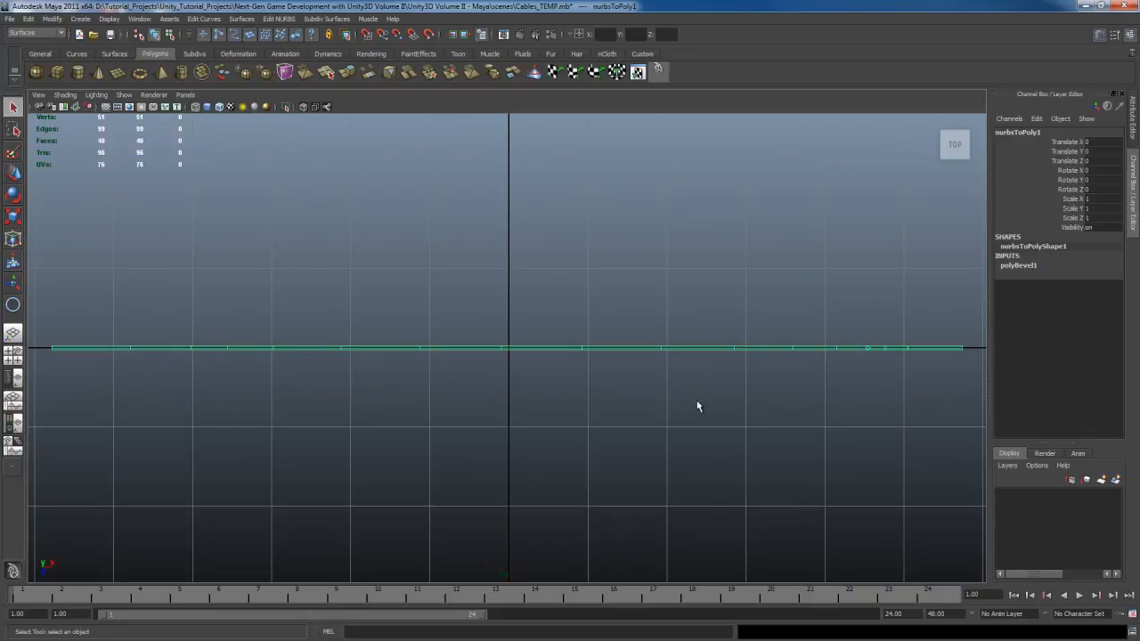
key(space)
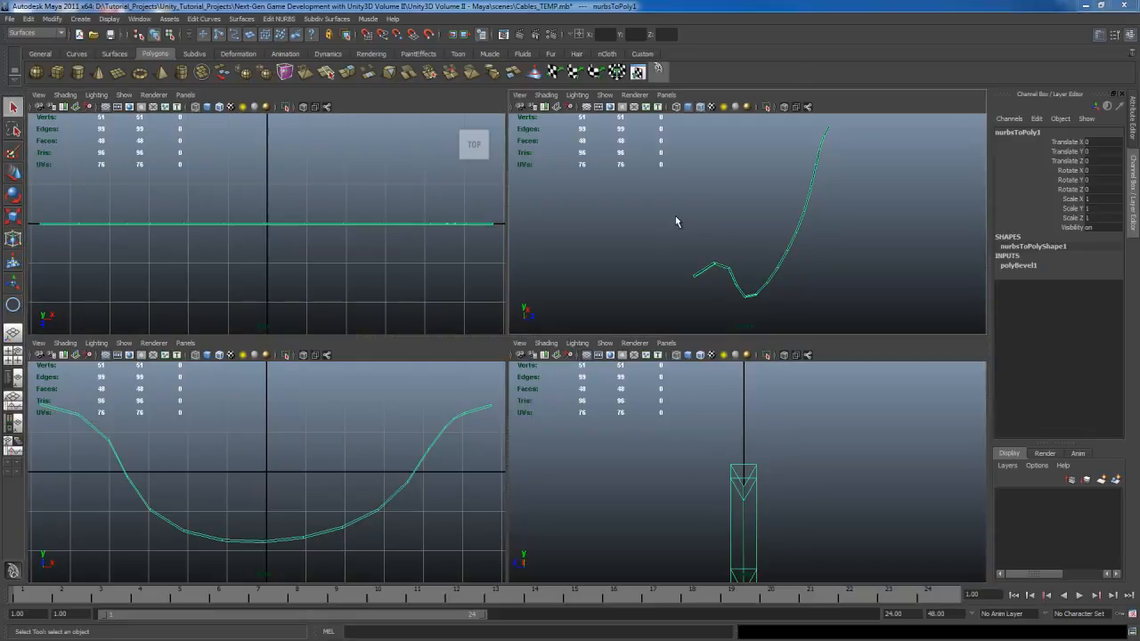
key(space)
alt+drag(642, 253, 613, 293)
alt+drag(697, 323, 618, 333)
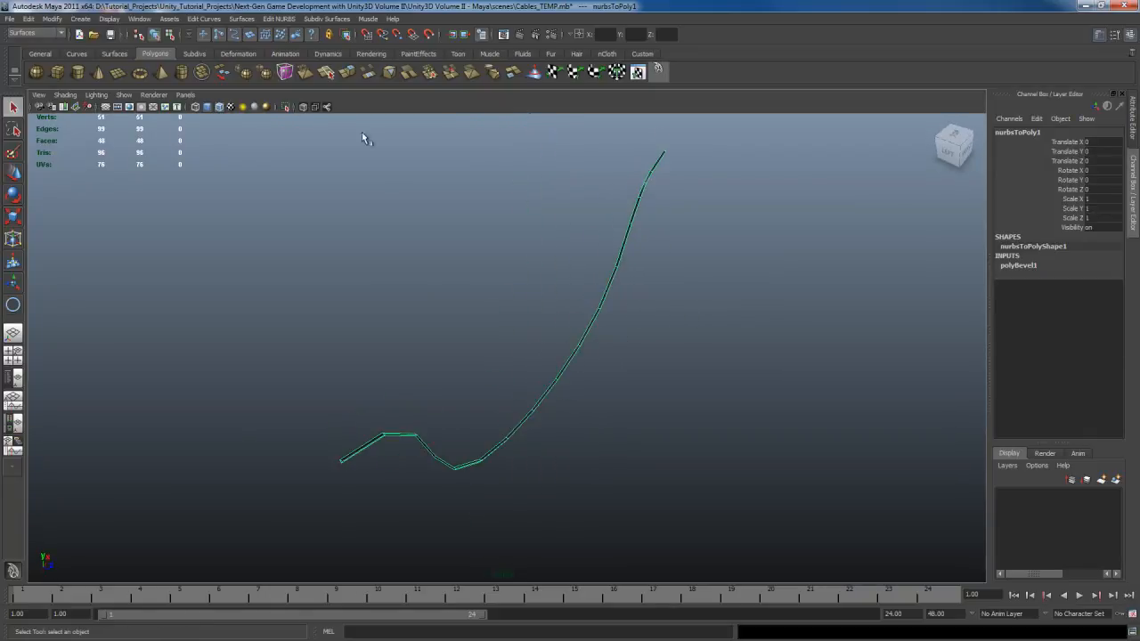
Switch to the Animation feature set and apply a Lattice deformer to the cable mesh
click(49, 32)
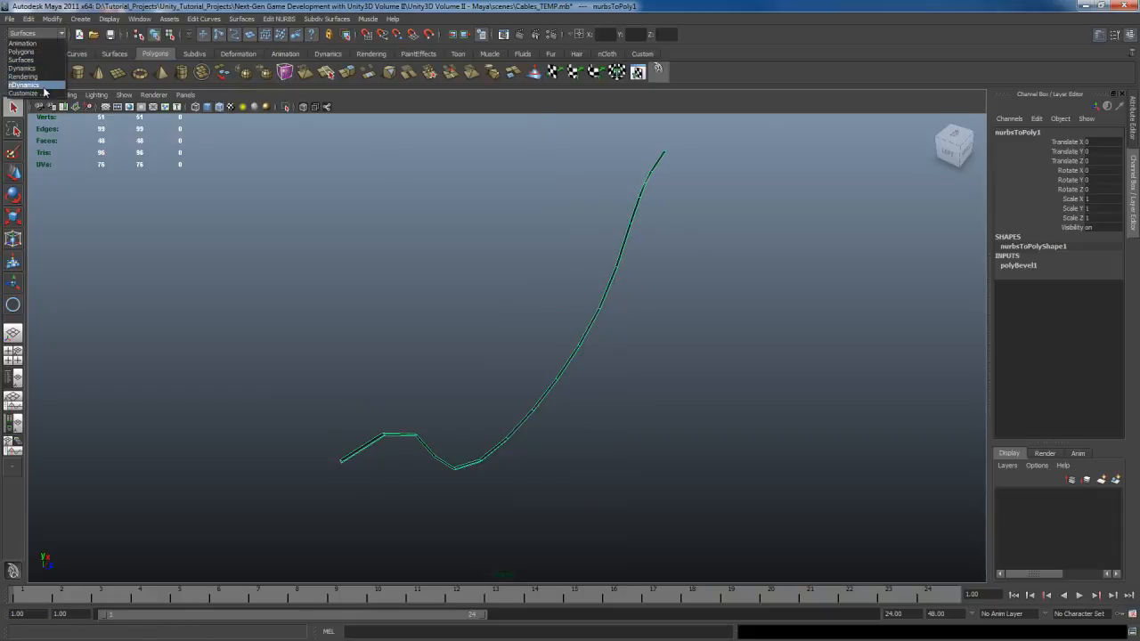
click(22, 42)
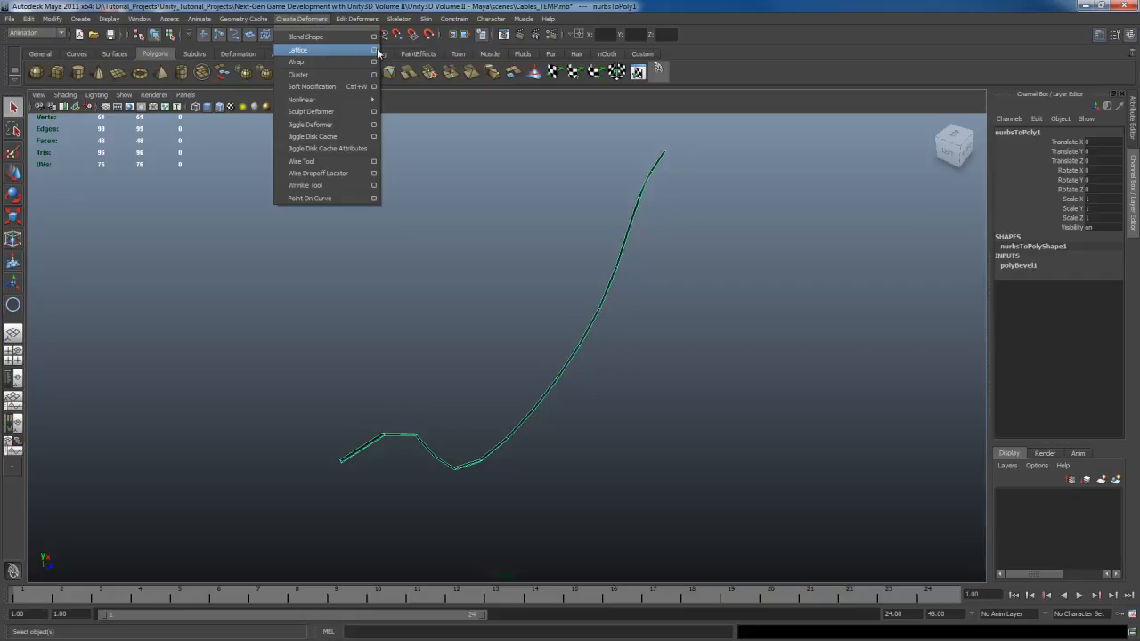
click(339, 51)
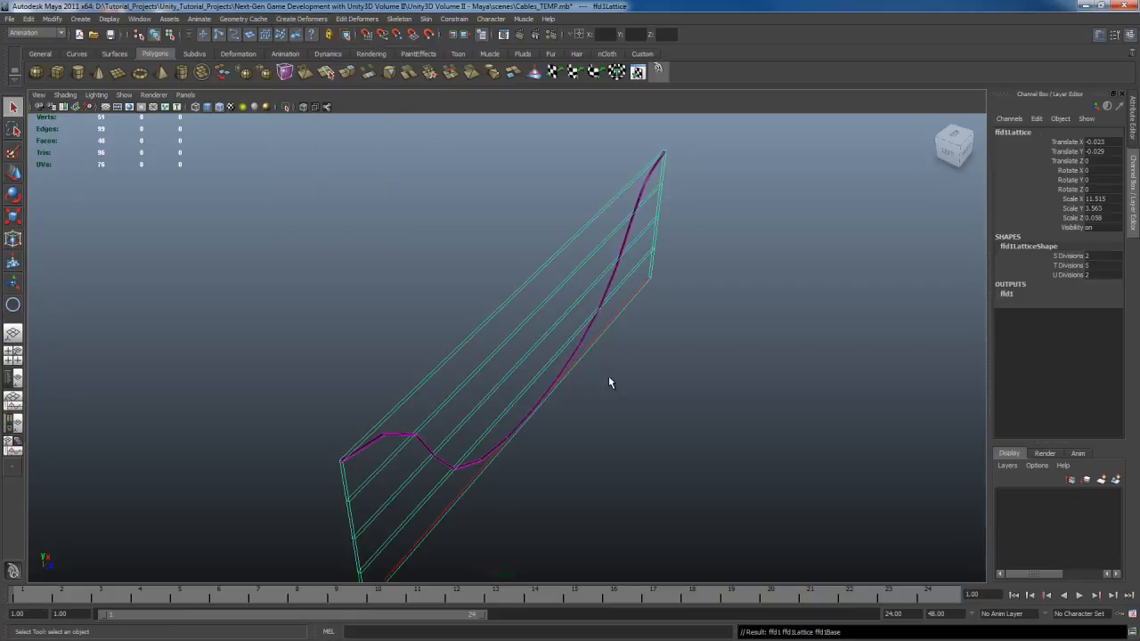
Set the lattice divisions to 6 in S, 2 in T and 2 in U
alt+drag(609, 383, 533, 383)
click(1068, 255)
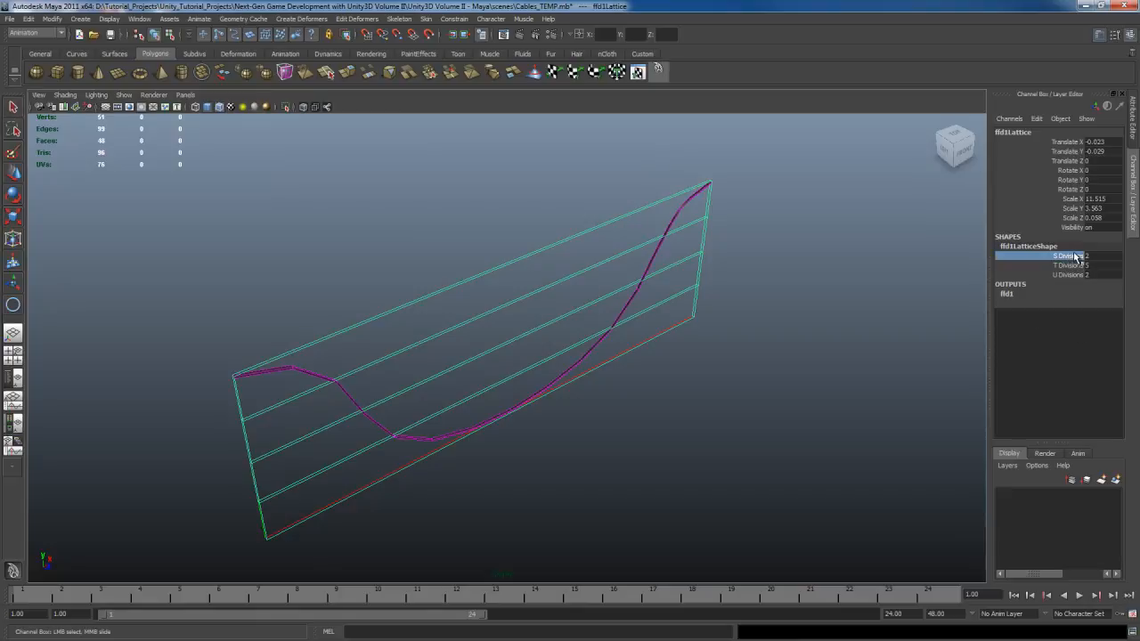
click(1070, 266)
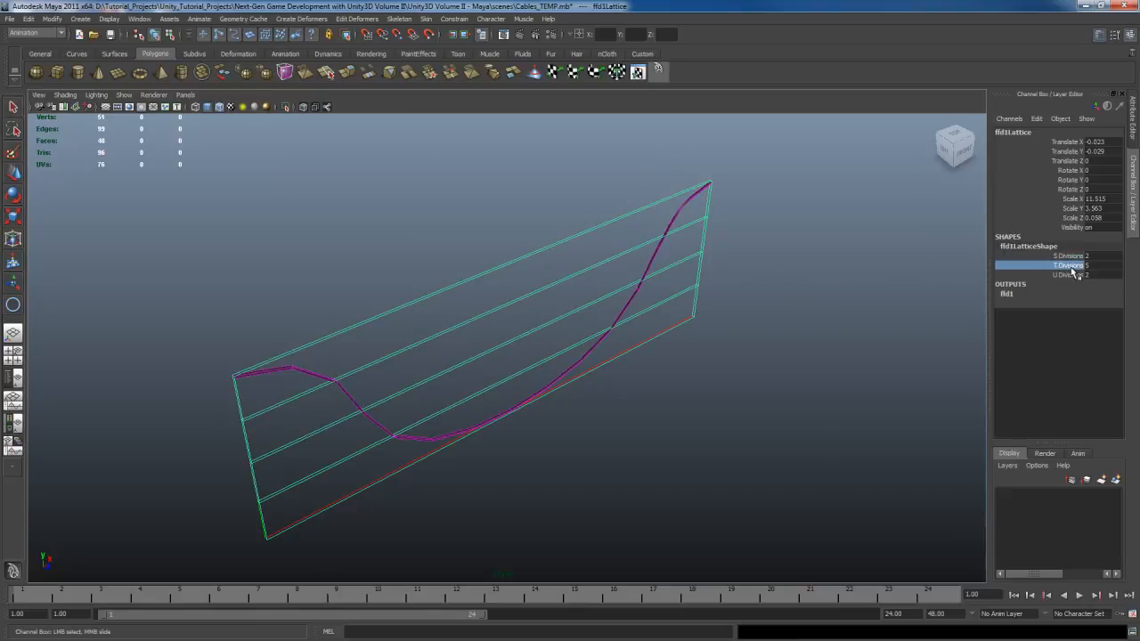
middle_drag(850, 287, 662, 285)
click(1070, 275)
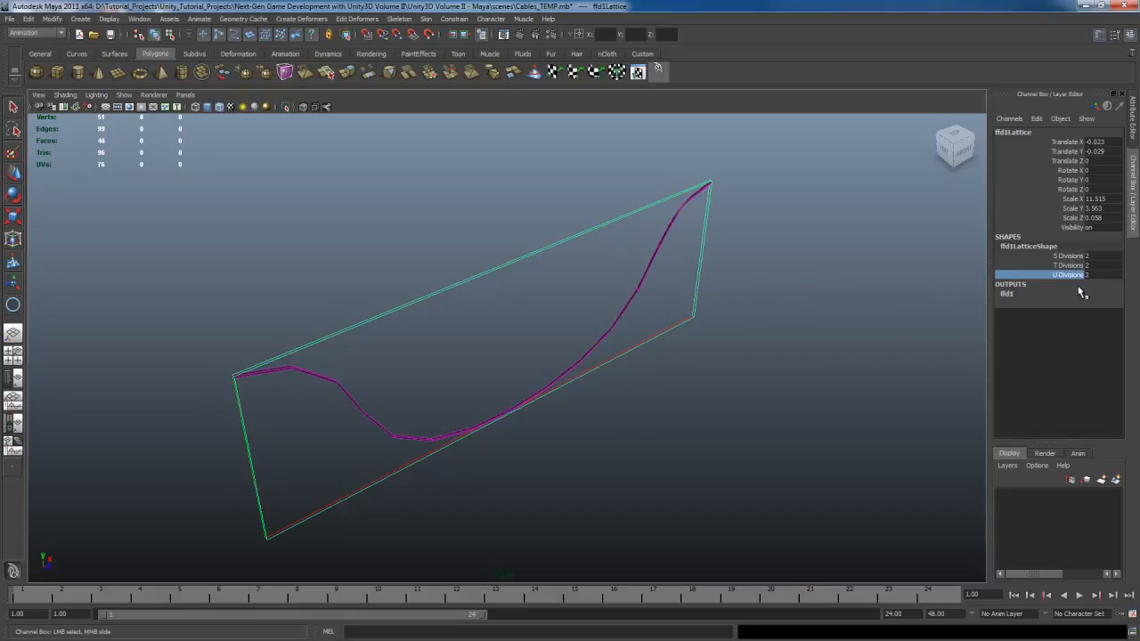
click(1071, 256)
middle_drag(814, 308, 835, 309)
Switch to lattice points and shift the second column slightly toward positive Z in the top view
alt+drag(787, 334, 573, 402)
right_drag(613, 300, 598, 257)
drag(352, 313, 437, 472)
key(space)
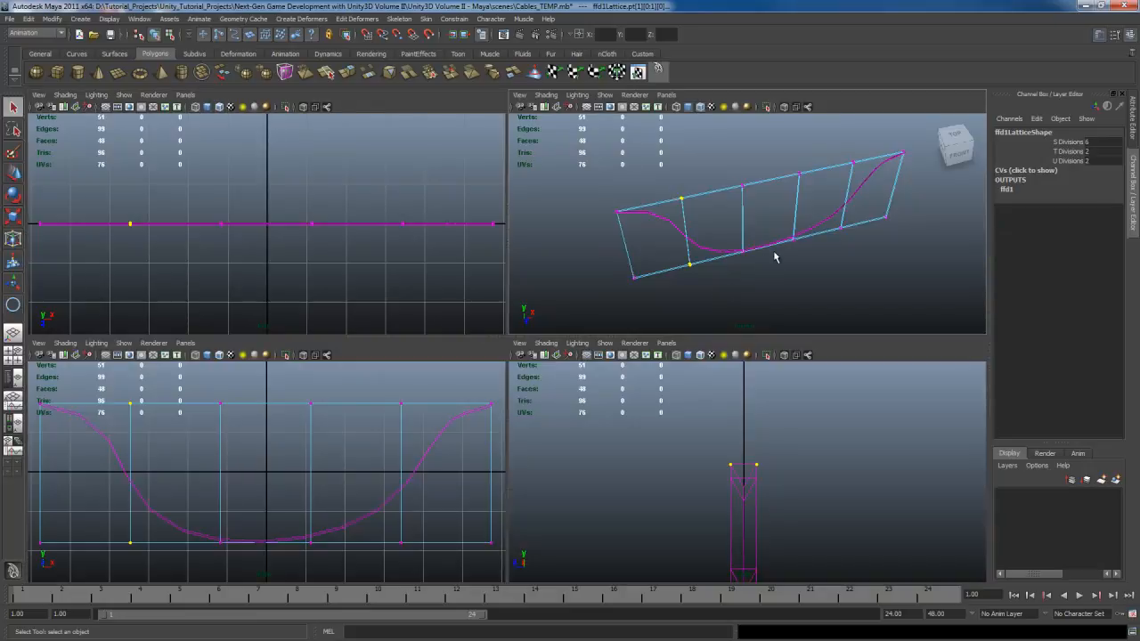
key(space)
key(space)
key(space)
scroll(454, 423, down, 3)
alt+middle_drag(502, 414, 478, 407)
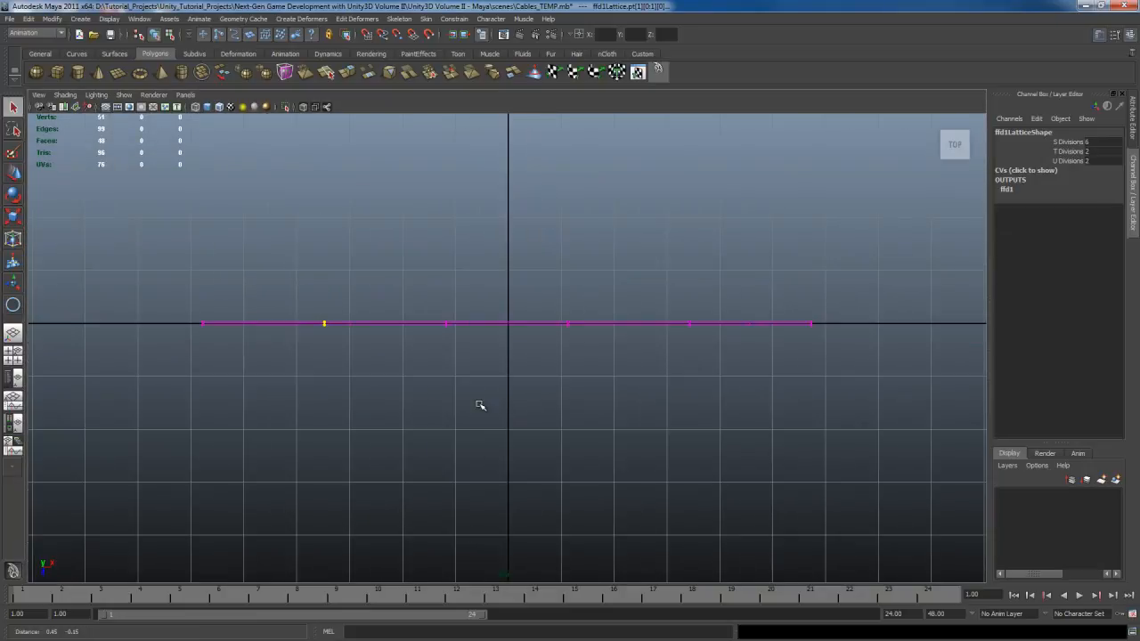
key(w)
middle_drag(519, 274, 522, 281)
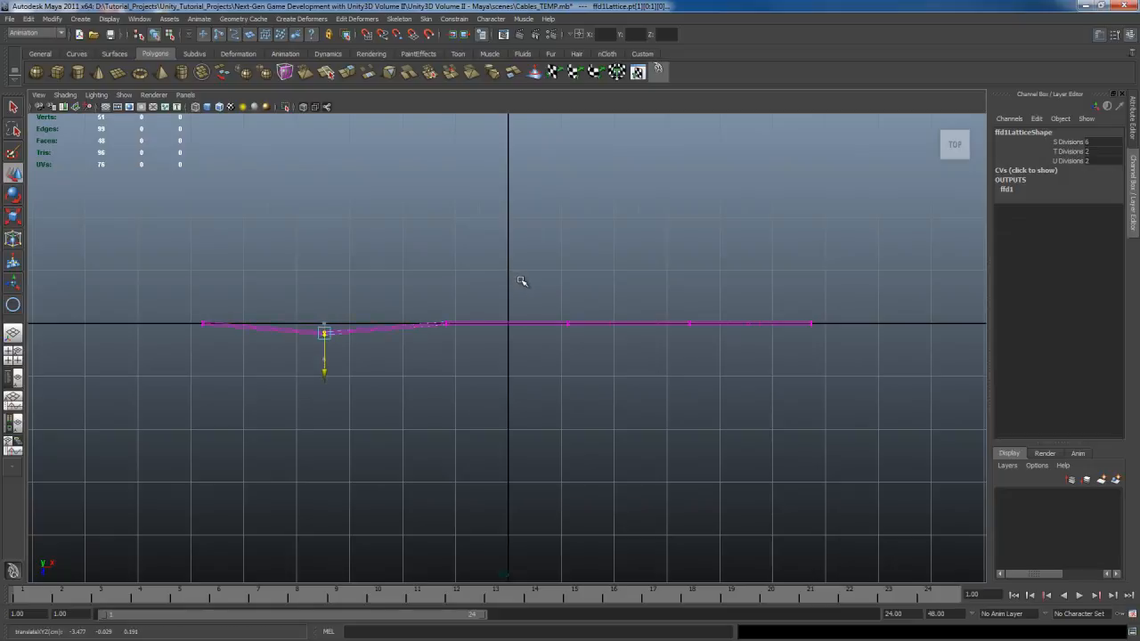
Shift the fourth column of lattice points slightly toward positive Z and the fifth column slightly toward negative Z
key(q)
drag(546, 295, 592, 347)
key(w)
middle_drag(656, 285, 657, 275)
key(q)
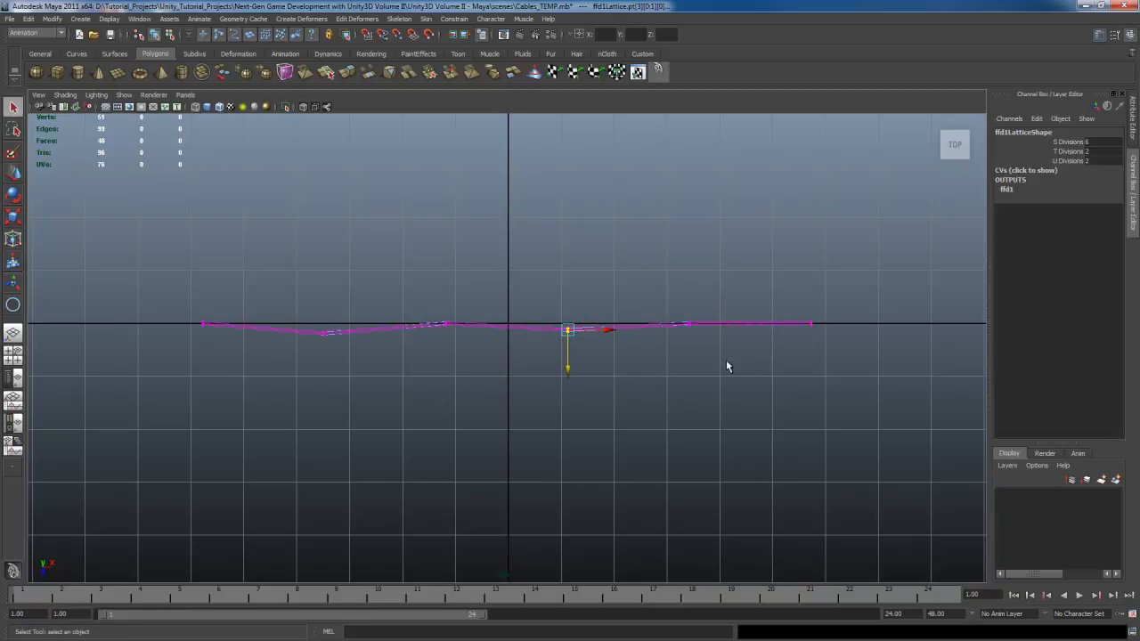
key(w)
middle_drag(718, 430, 758, 419)
scroll(723, 429, up, 4)
Fine-tune the sideways offset of the fourth column of lattice points in the top view
key(q)
drag(581, 307, 611, 364)
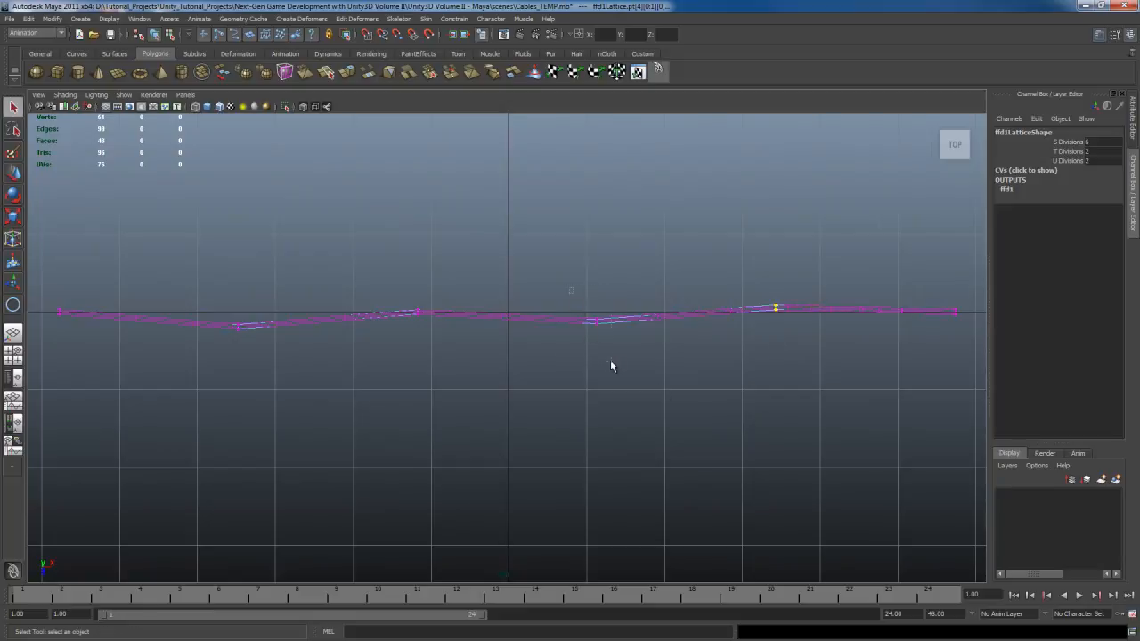
key(w)
middle_drag(631, 415, 629, 403)
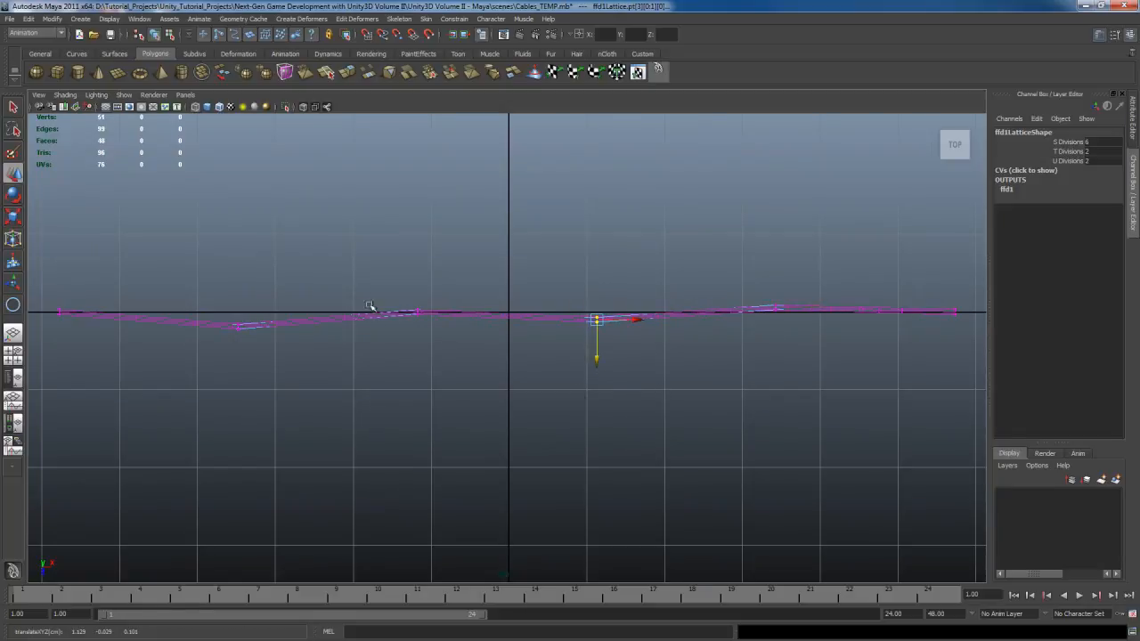
drag(370, 306, 636, 323)
Select the deformed cable mesh and delete its construction history
key(q)
click(656, 315)
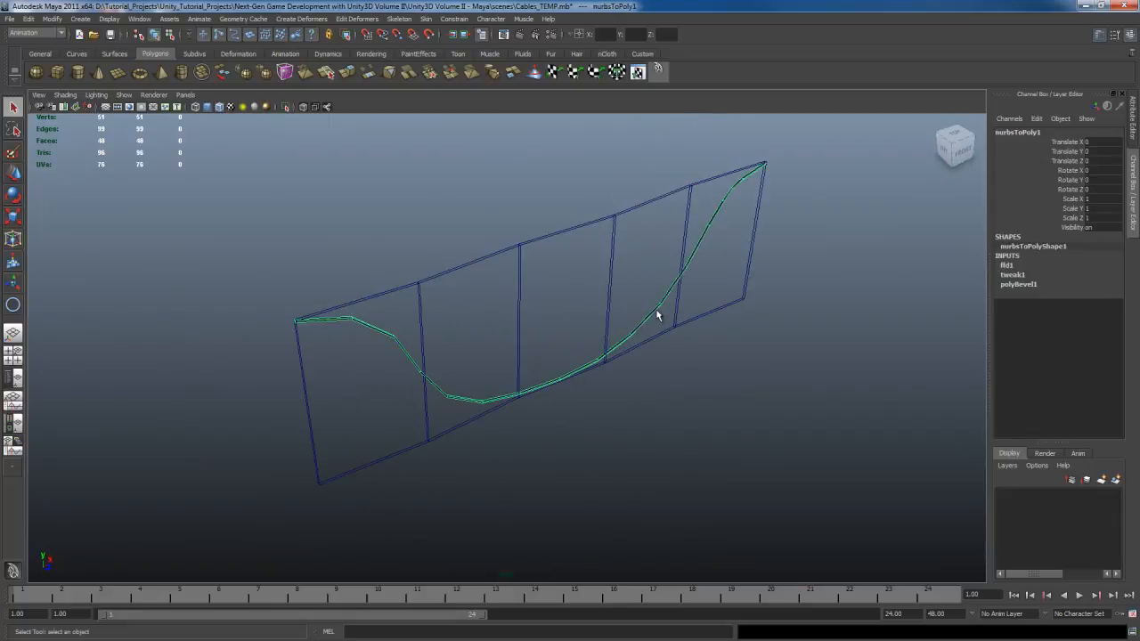
key(alt+shift+d)
Duplicate the cable and move the copy along Z to about 0.103
alt+drag(703, 271, 548, 290)
key(ctrl+d)
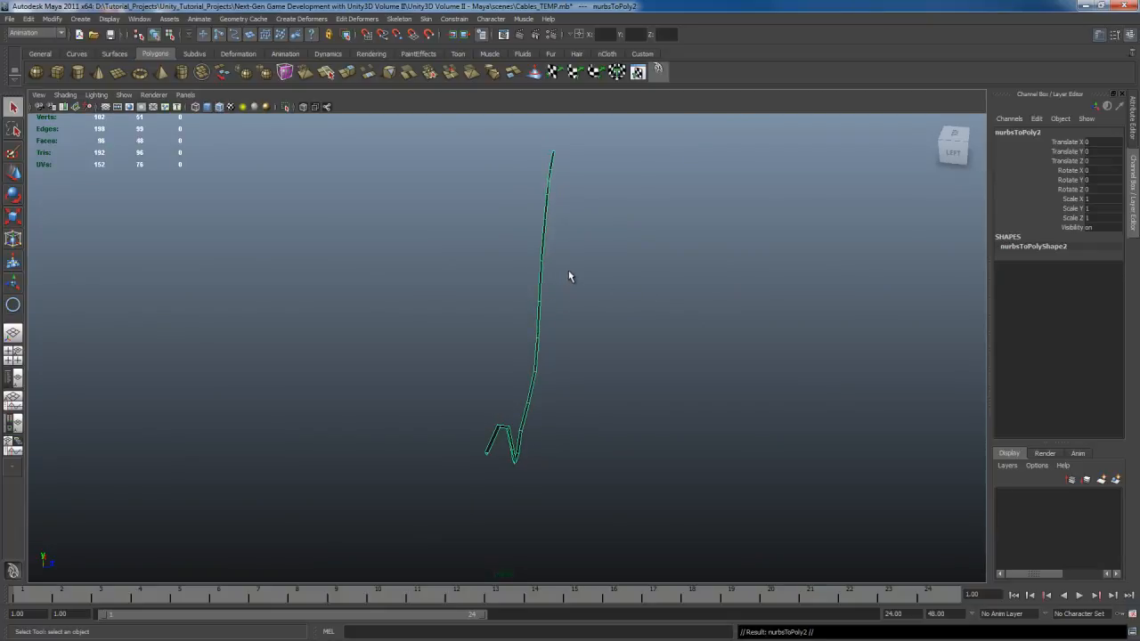
key(w)
mouse_move(634, 303)
middle_down()
mouse_move(653, 308)
mouse_move(639, 304)
middle_up()
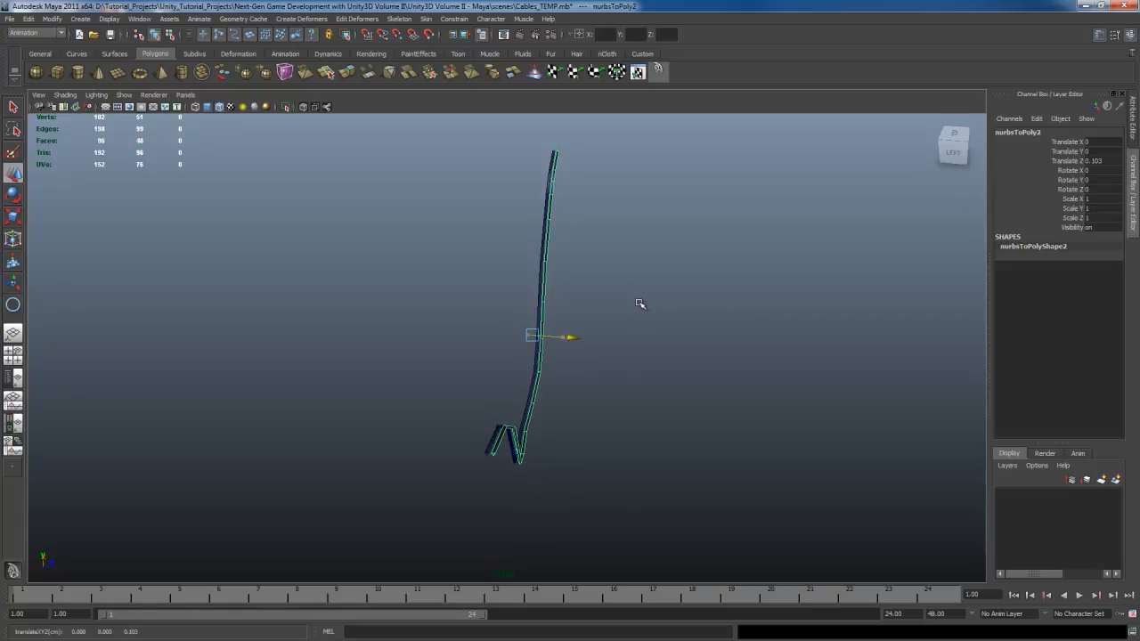
key(q)
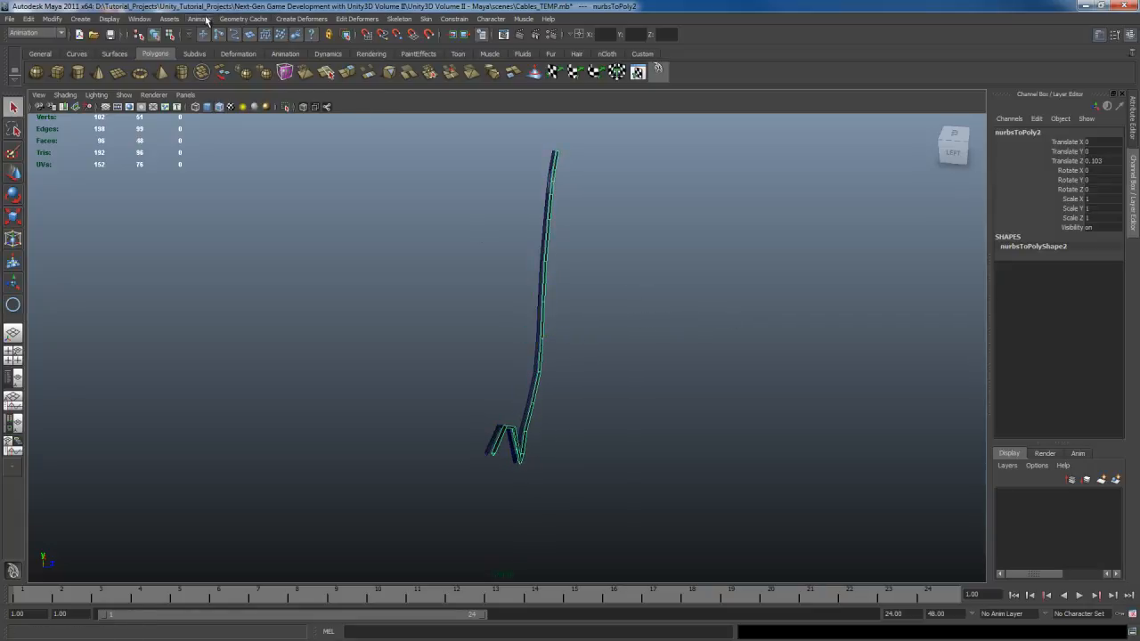
Apply a Lattice deformer to the copied cable with 4 S, 2 T and 2 U divisions
click(319, 21)
click(332, 50)
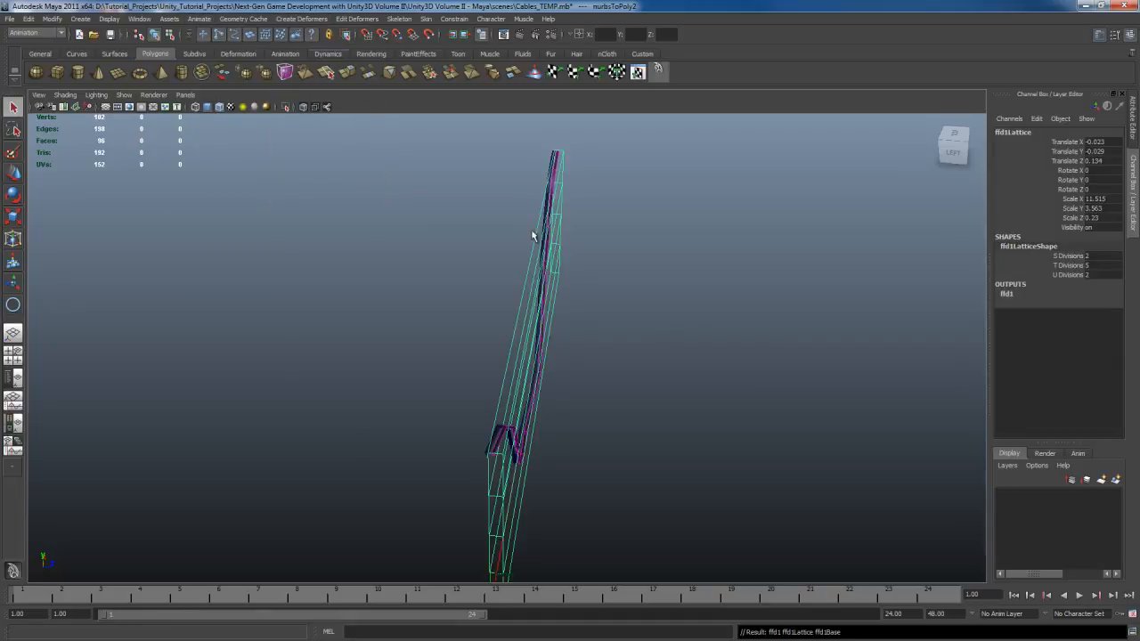
alt+drag(694, 320, 665, 320)
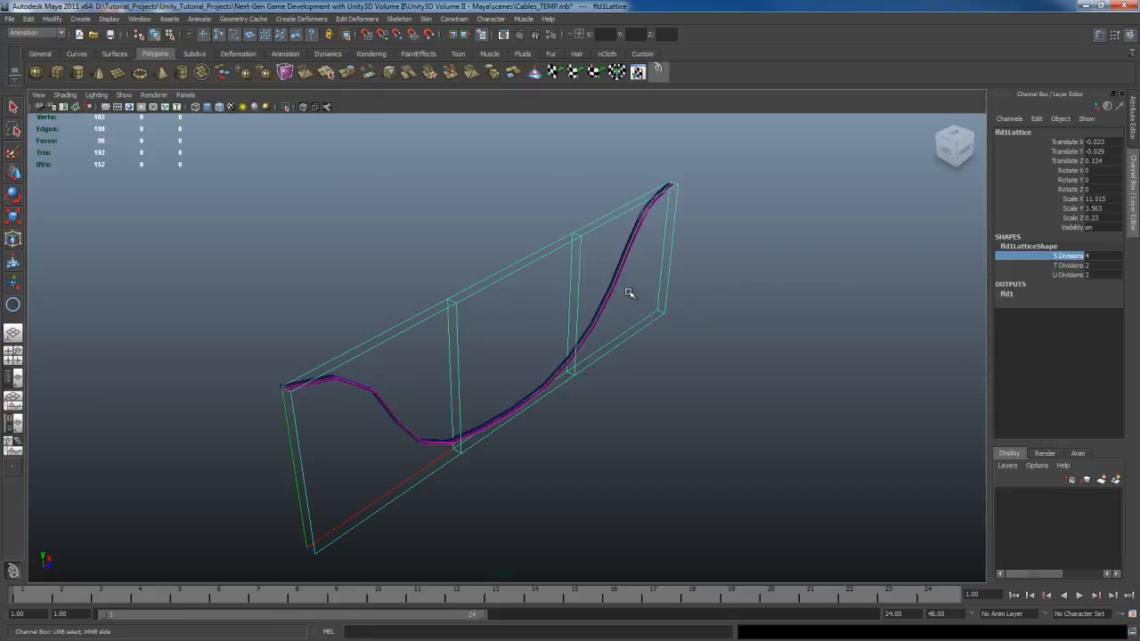
Reshape the copied cable by moving its inner columns of lattice points away from the original cable
right_drag(590, 264, 574, 237)
alt+drag(568, 295, 610, 285)
drag(500, 233, 668, 452)
alt+drag(585, 338, 736, 397)
key(w)
middle_drag(627, 364, 656, 381)
alt+drag(588, 413, 552, 392)
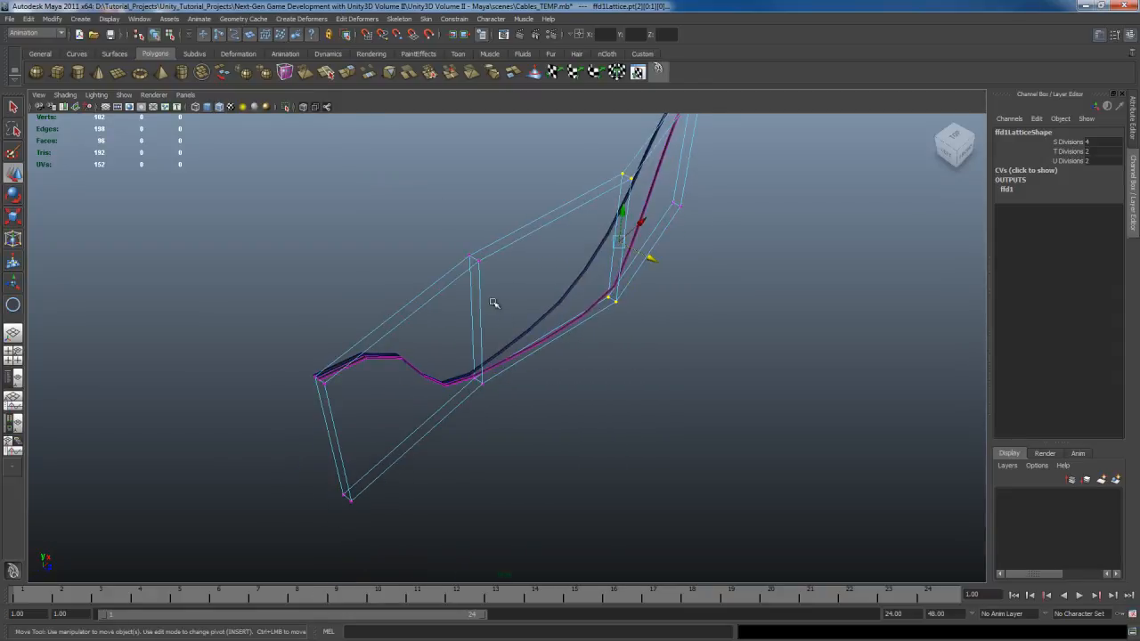
drag(433, 330, 556, 473)
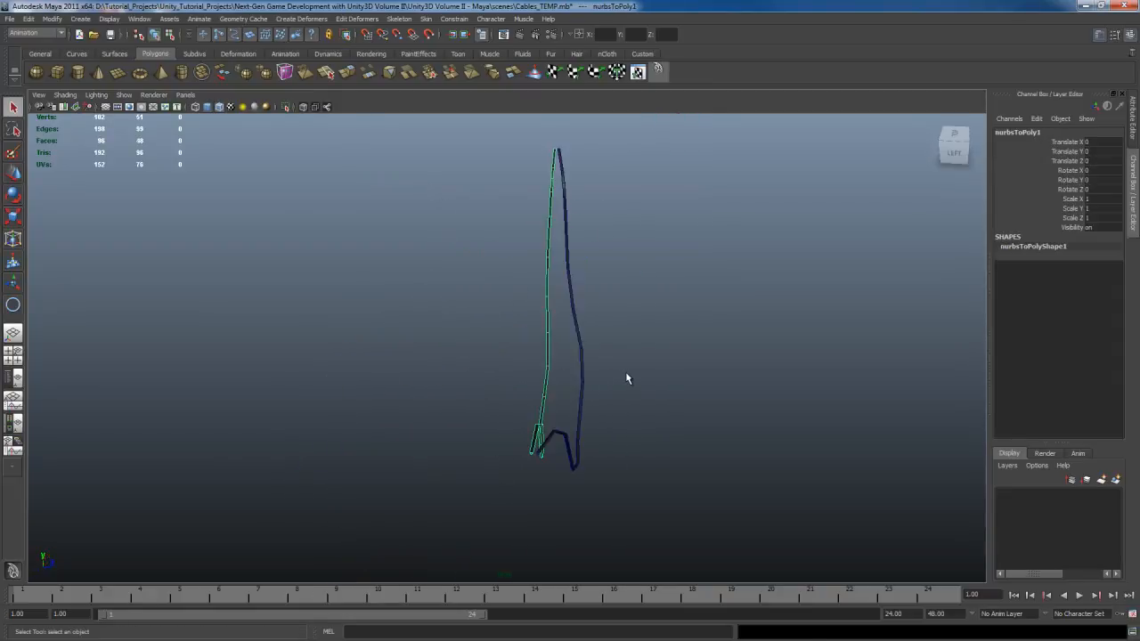
Duplicate the original cable again and move this copy along Z to about -0.196
key(ctrl+d)
key(w)
middle_drag(715, 401, 707, 403)
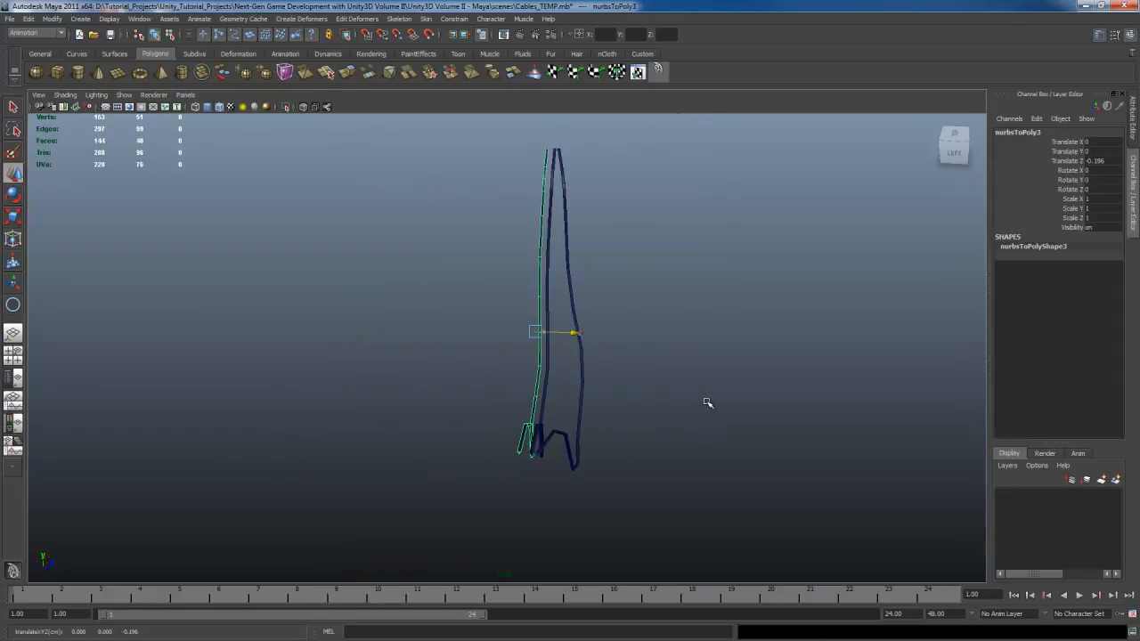
key(q)
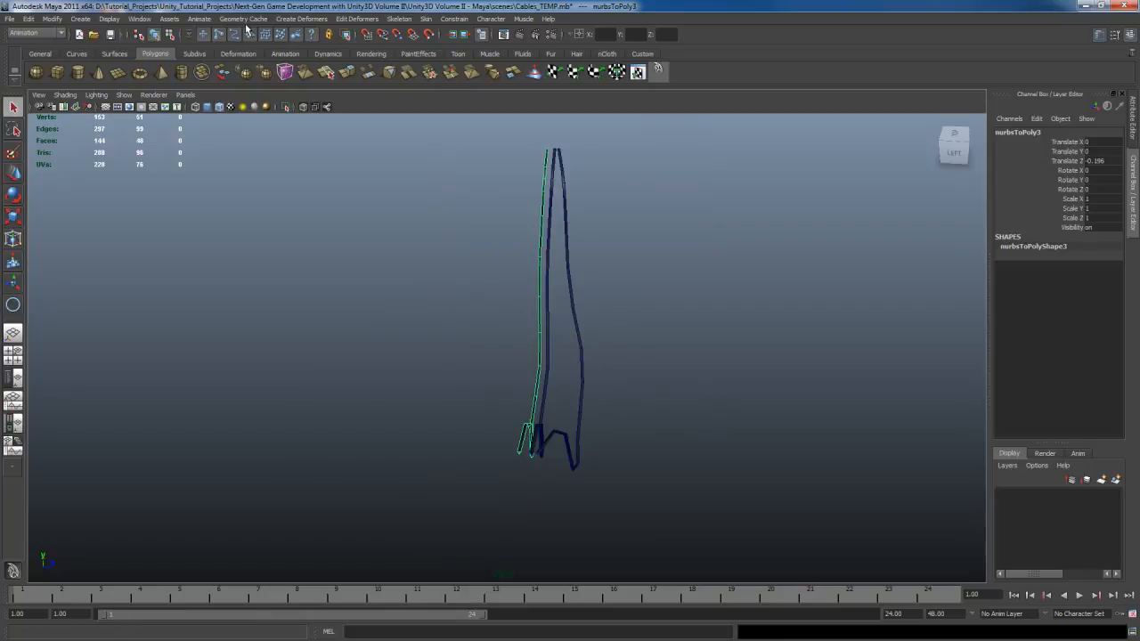
Apply a Lattice deformer to the third cable with 4 S, 2 T and 2 U divisions
click(301, 19)
click(319, 51)
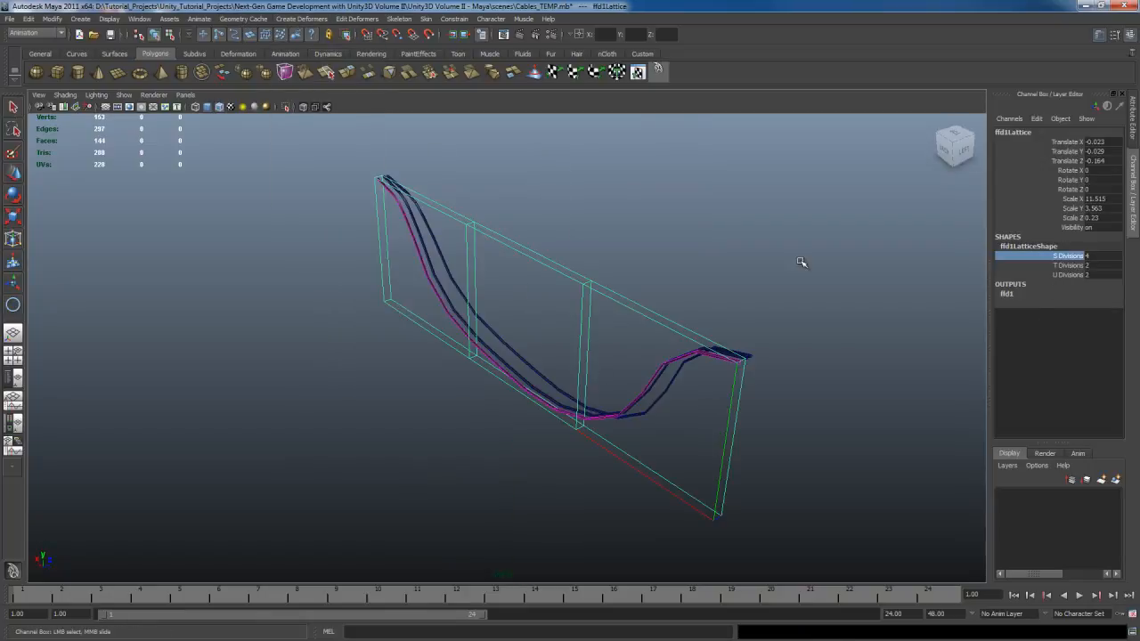
alt+drag(647, 275, 686, 273)
Lower an inner column of lattice points so the third cable sags deeper than the other two
right_drag(633, 280, 615, 258)
alt+drag(615, 263, 560, 293)
drag(544, 227, 659, 461)
key(w)
middle_drag(683, 344, 683, 358)
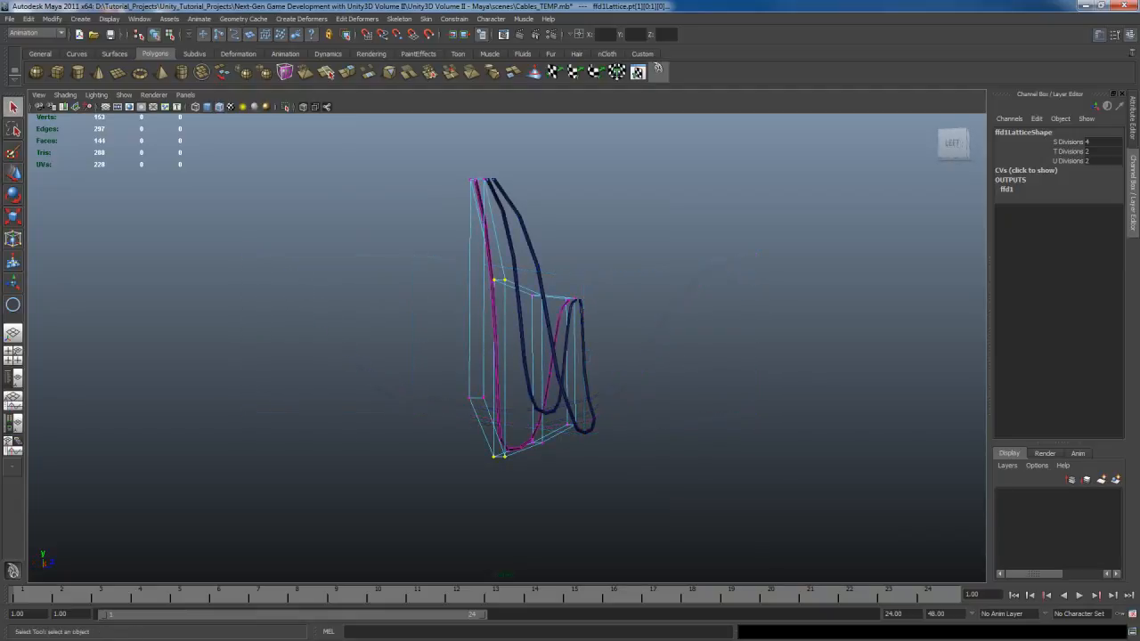
Return to object mode, select the third cable and delete its construction history
right_drag(496, 342, 526, 331)
click(496, 309)
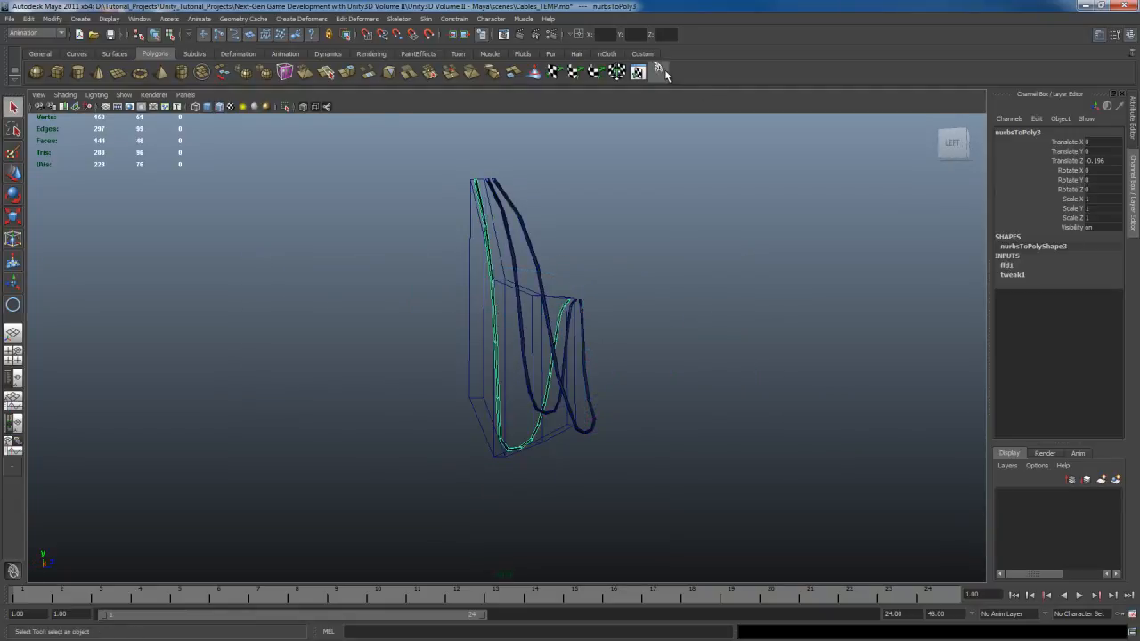
key(alt+shift+d)
alt+drag(634, 255, 627, 287)
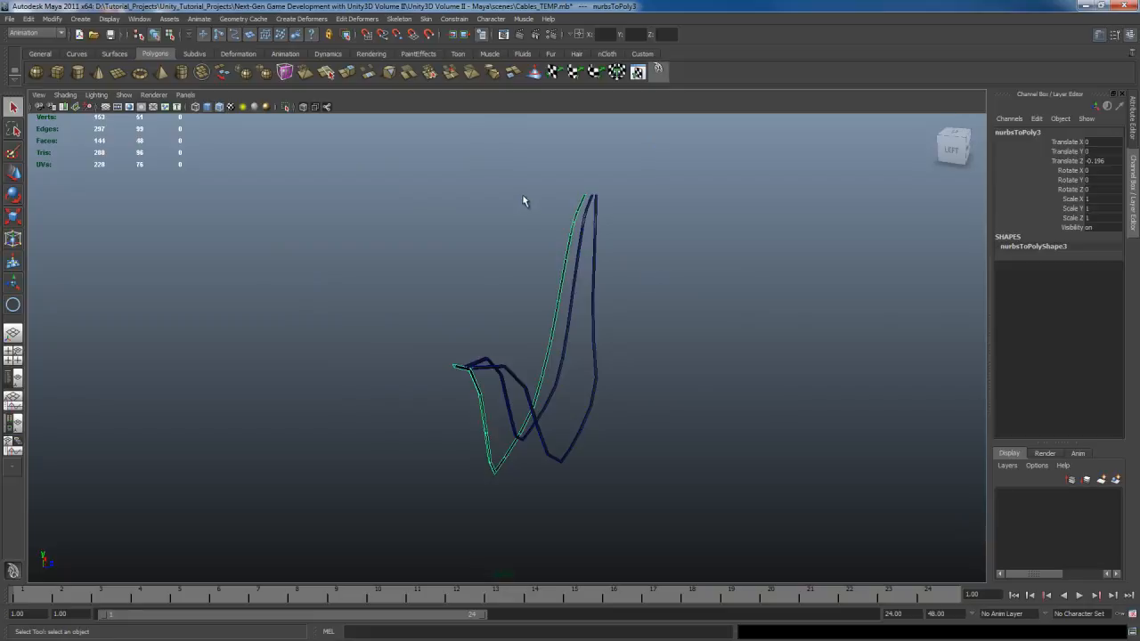
Duplicate all three cables together, move the copies beside the originals and clear the selection
drag(523, 198, 748, 341)
key(ctrl+d)
key(w)
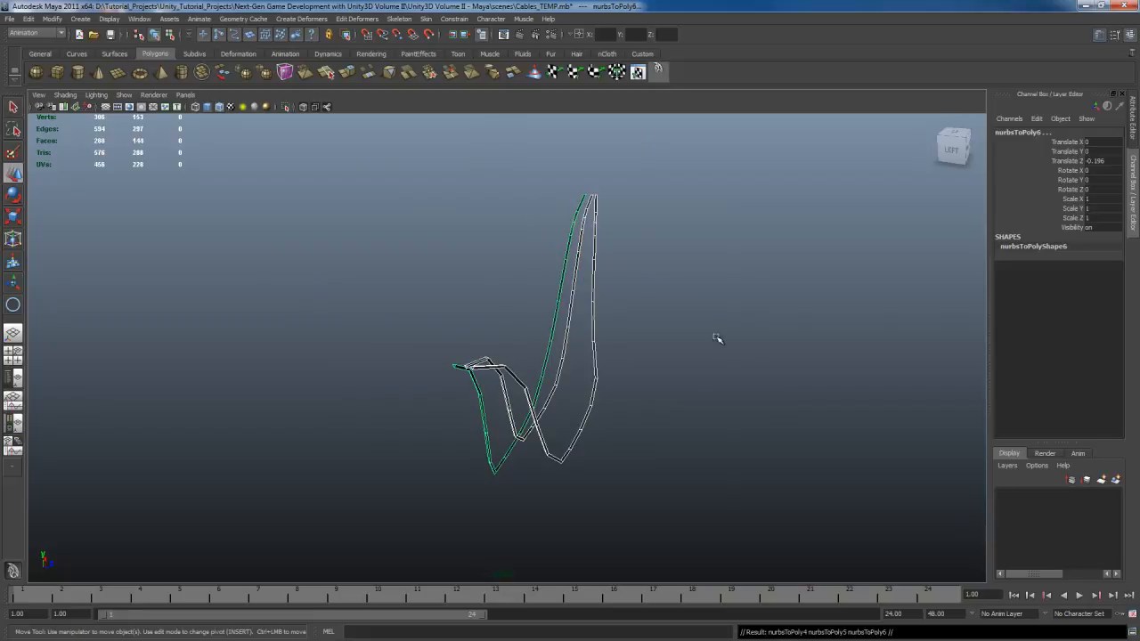
middle_drag(758, 356, 685, 348)
alt+drag(684, 348, 664, 315)
key(q)
click(668, 328)
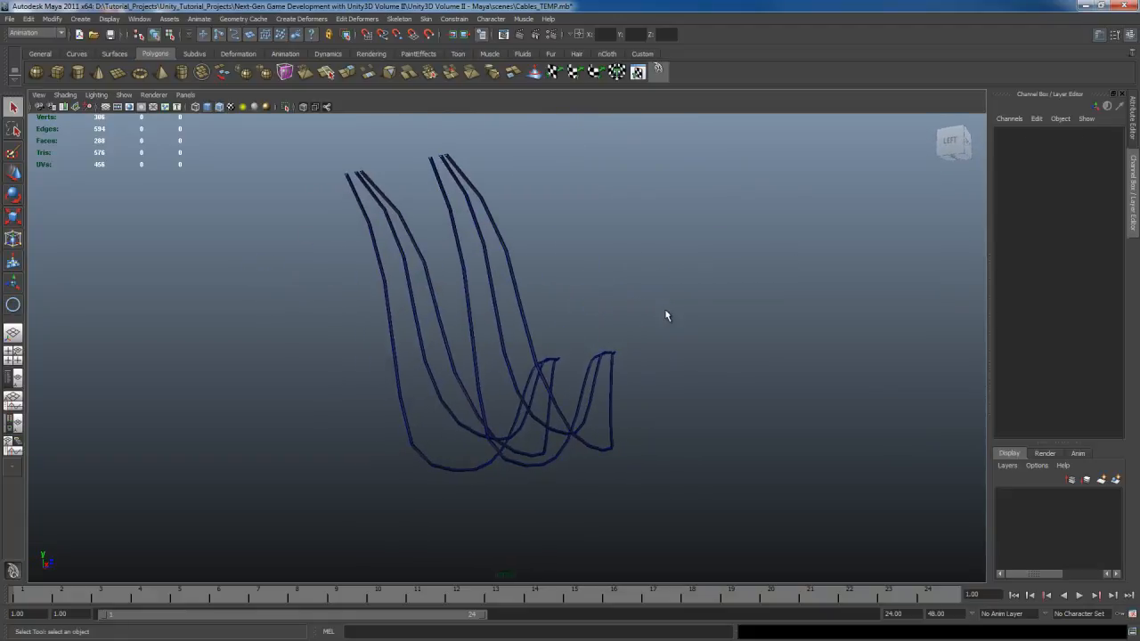